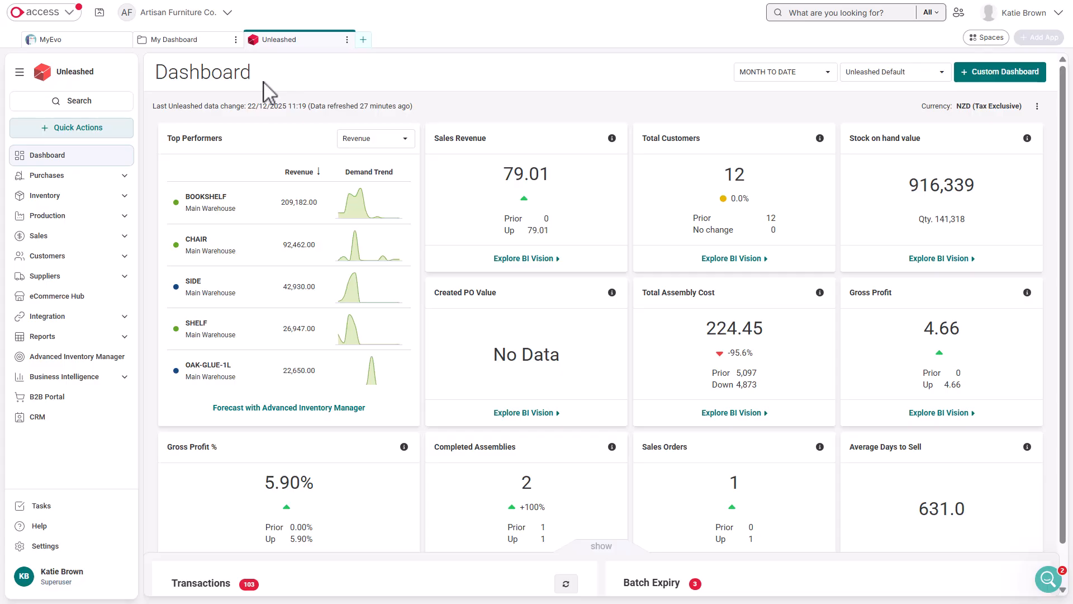
Step: Create a sales order for customer Franck & Co., with Main Warehouse as the order warehouse
click(120, 237)
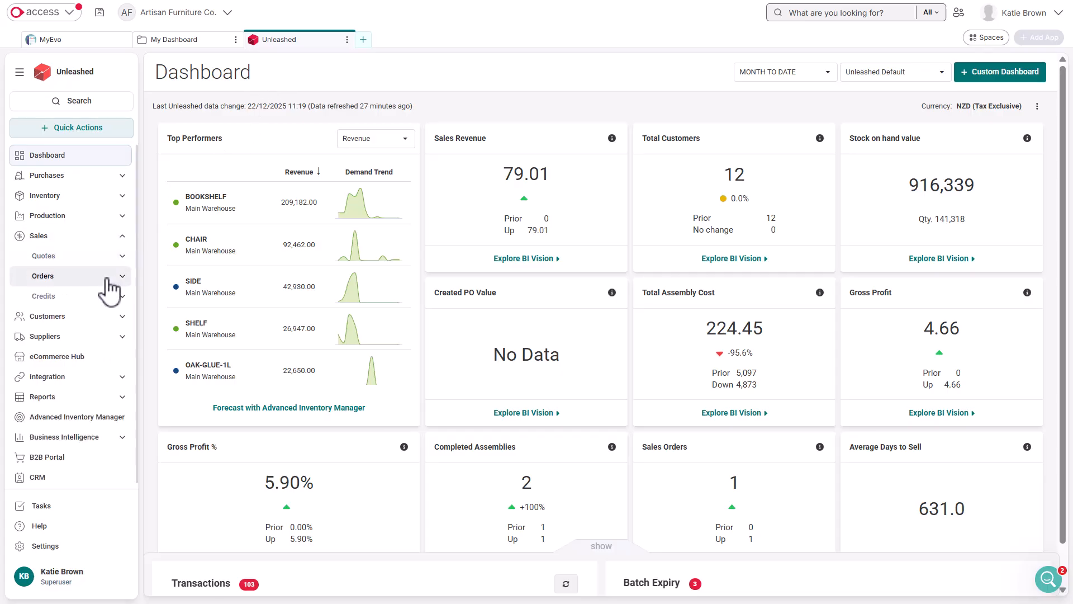
click(107, 277)
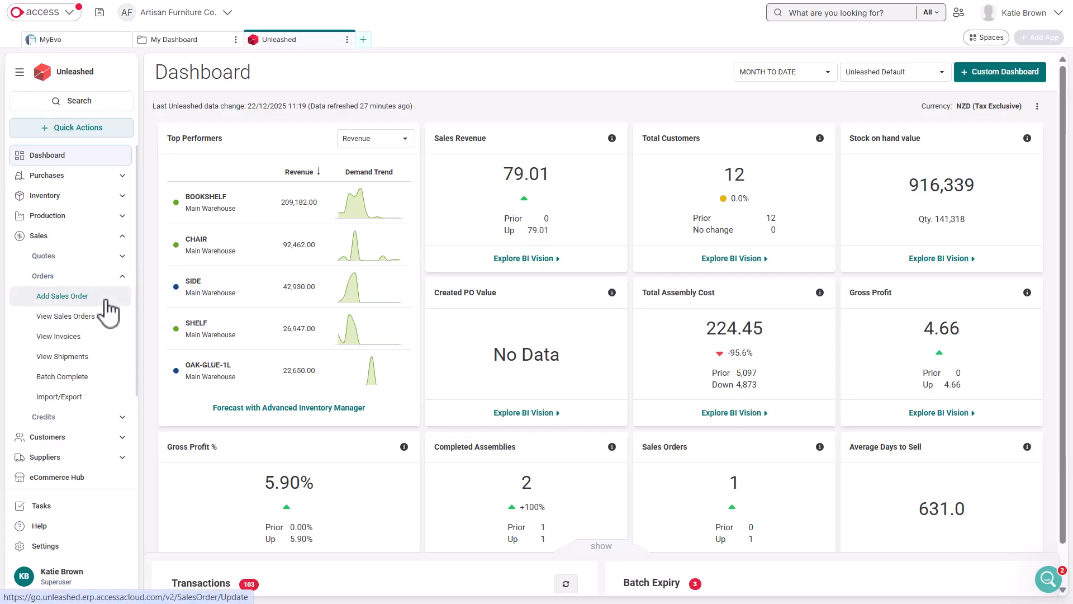
click(106, 301)
text(fran)
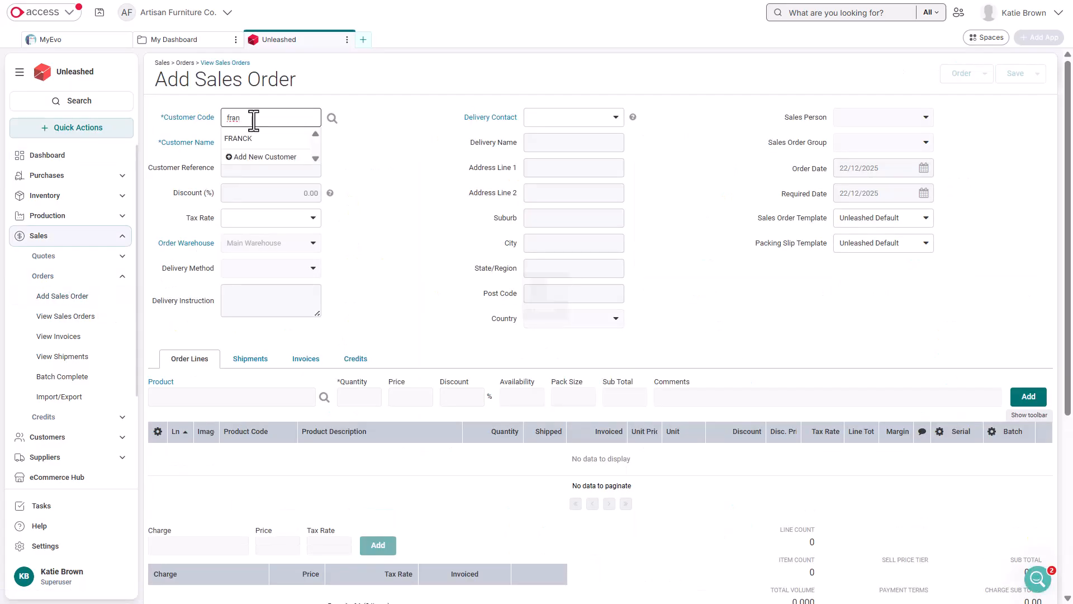
click(252, 138)
click(268, 243)
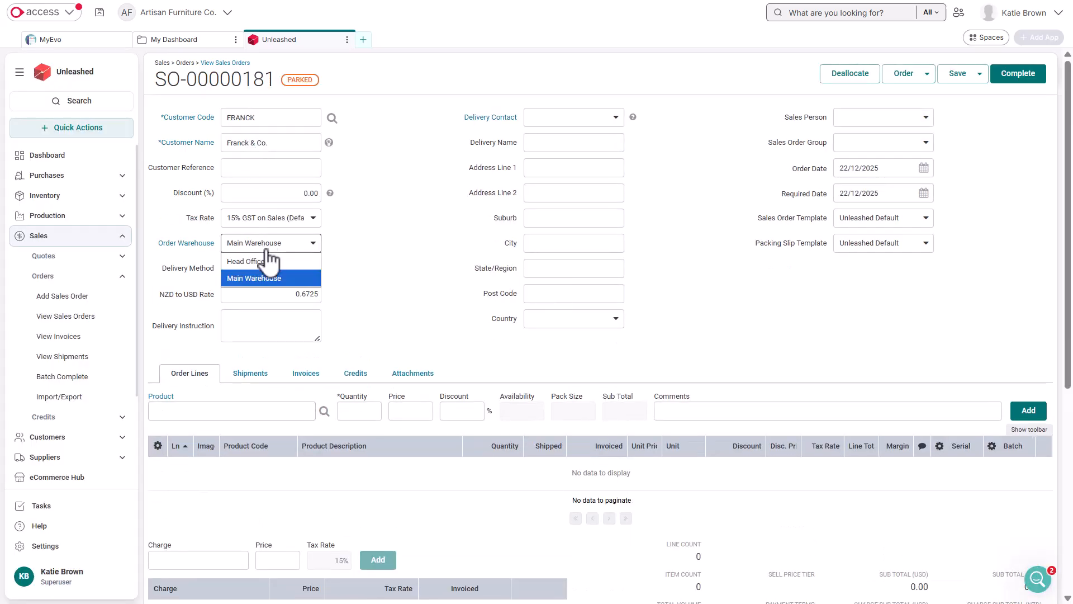
click(271, 251)
Step: Add an order line for 100 units of the Lounge Chair (CHAIR)
click(223, 417)
text(a)
click(223, 485)
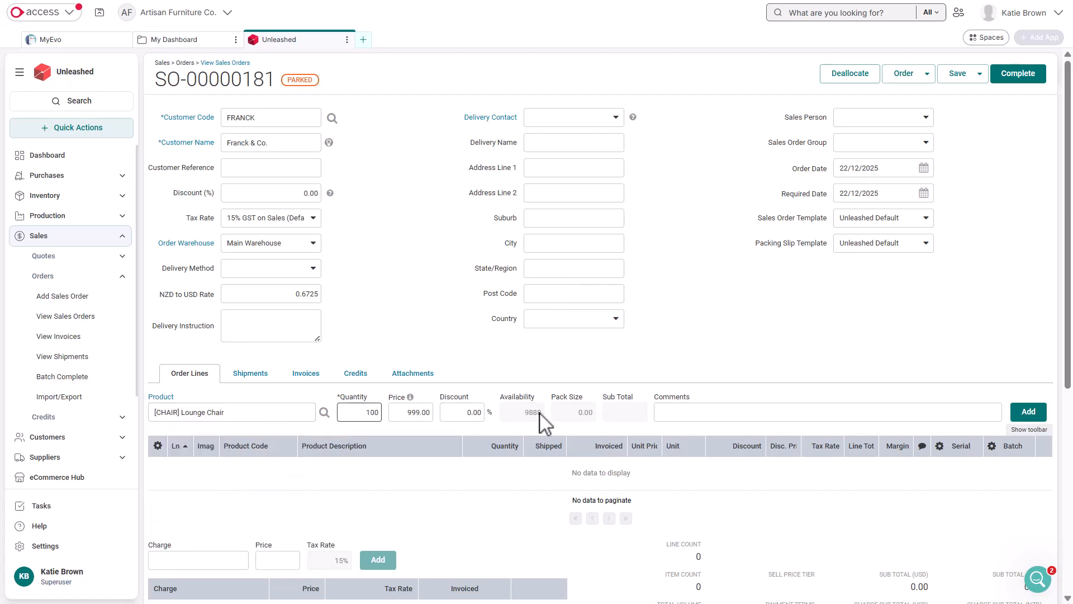
click(1027, 416)
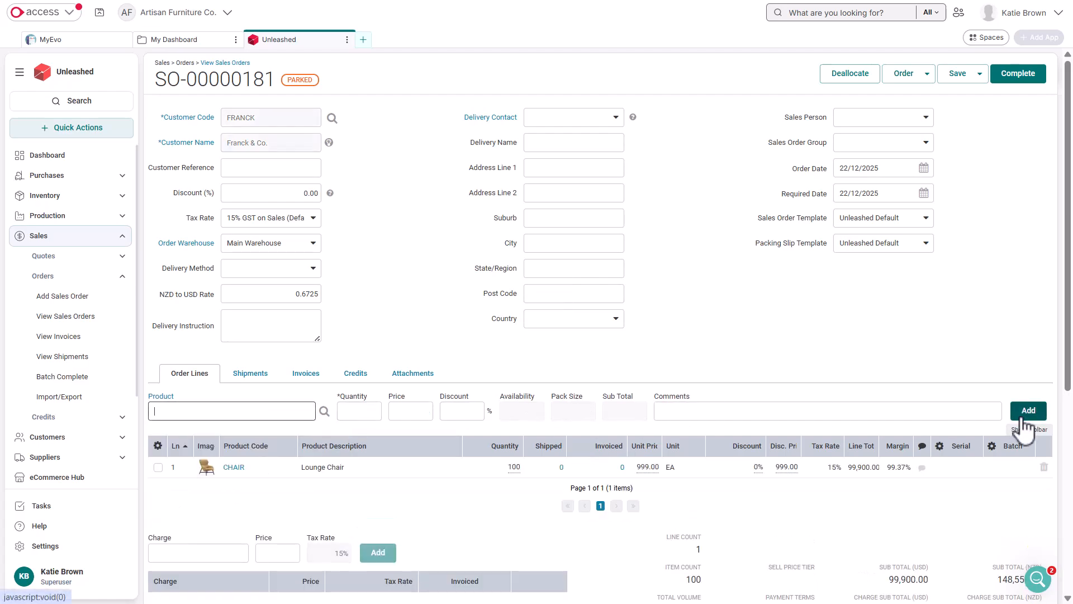
Step: Add a comment to the Lounge Chair order line and check the line's editable quantity, price and discount values
click(922, 468)
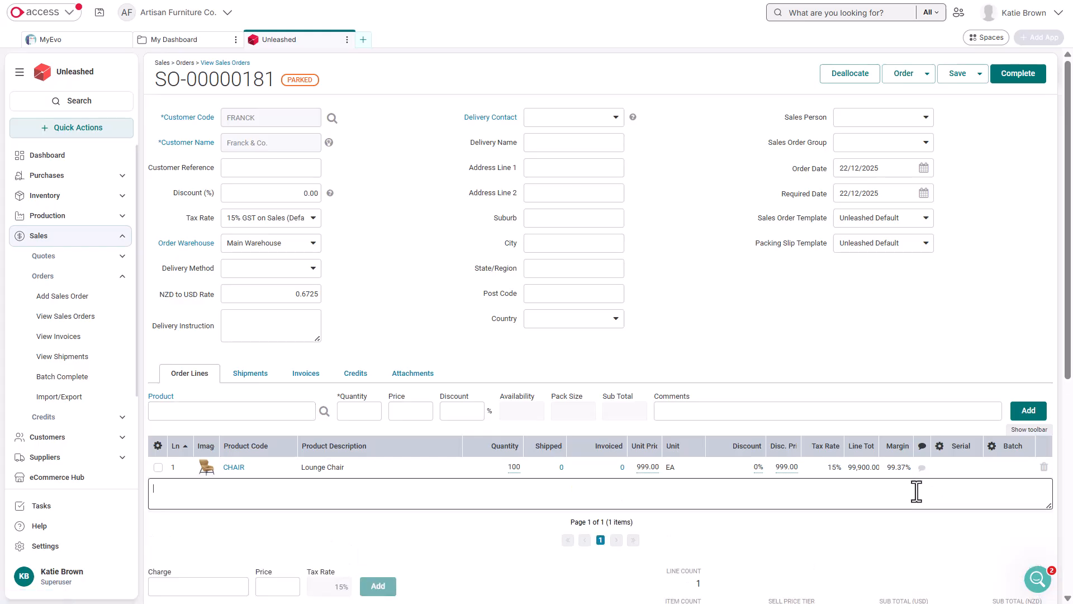
click(922, 468)
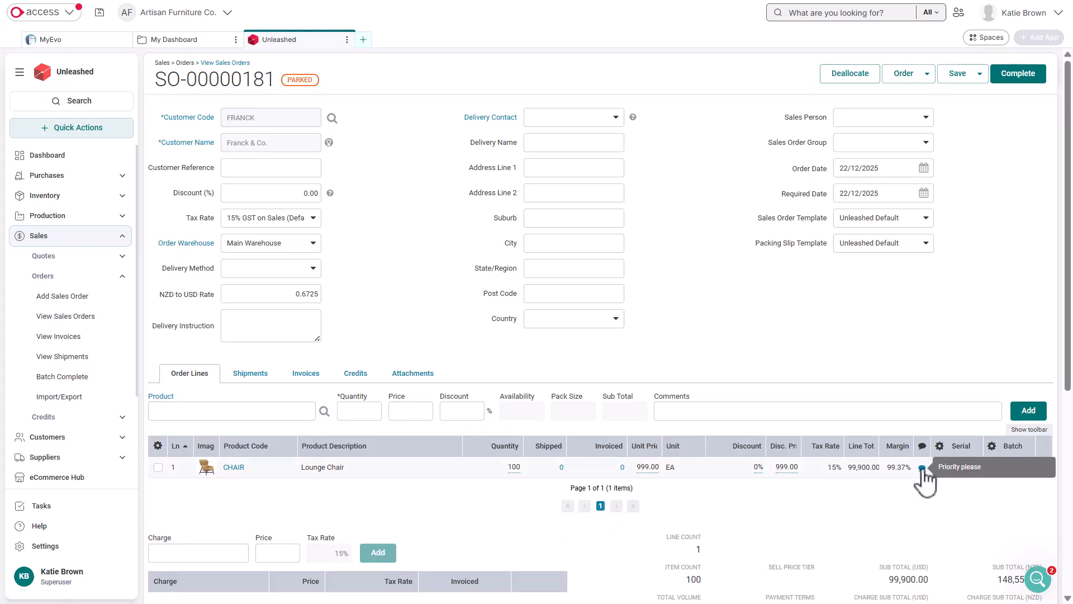
click(515, 467)
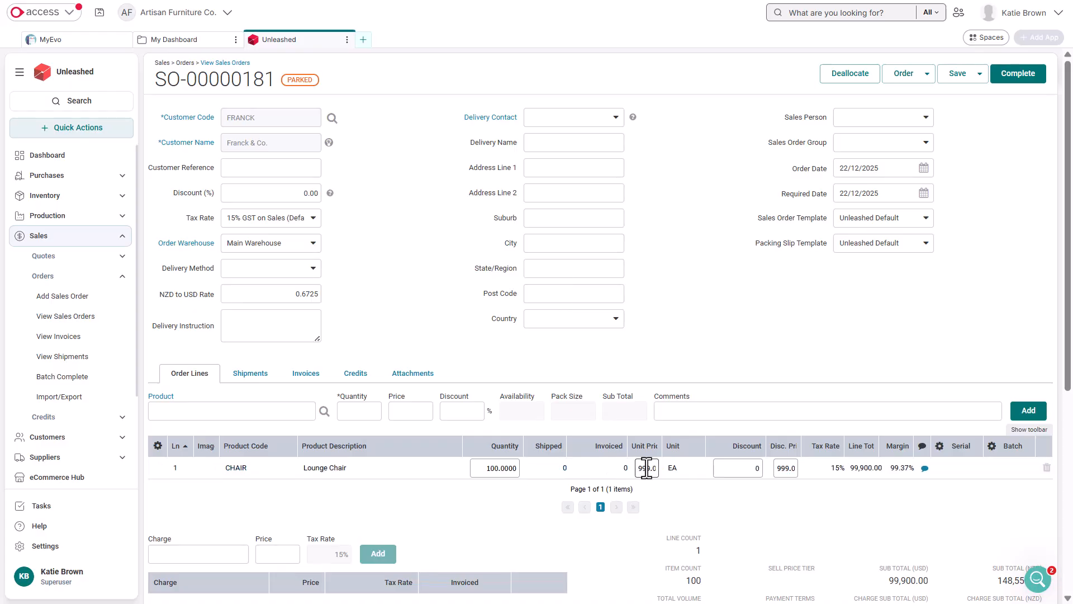
click(802, 500)
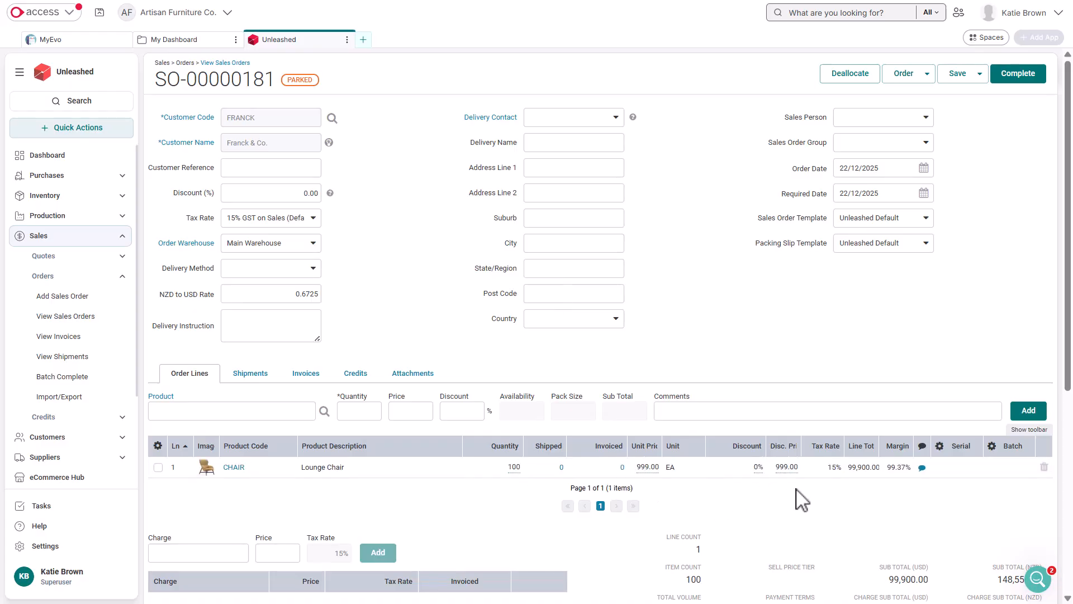
Step: Create a shipment from the sales order, set the Lounge Chair ship quantity to 50, and dispatch it
click(928, 74)
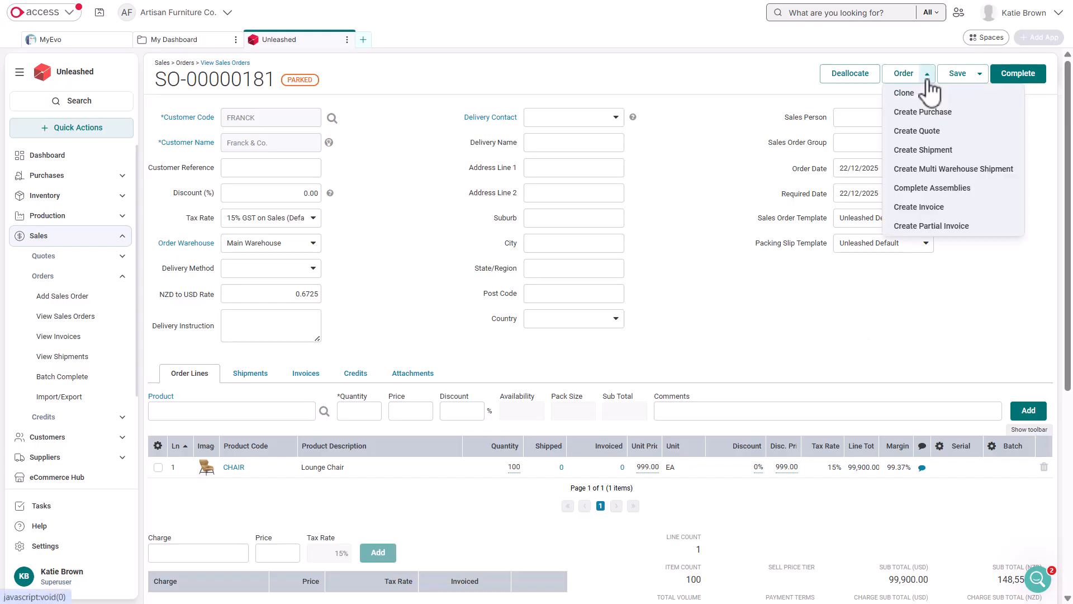
click(962, 157)
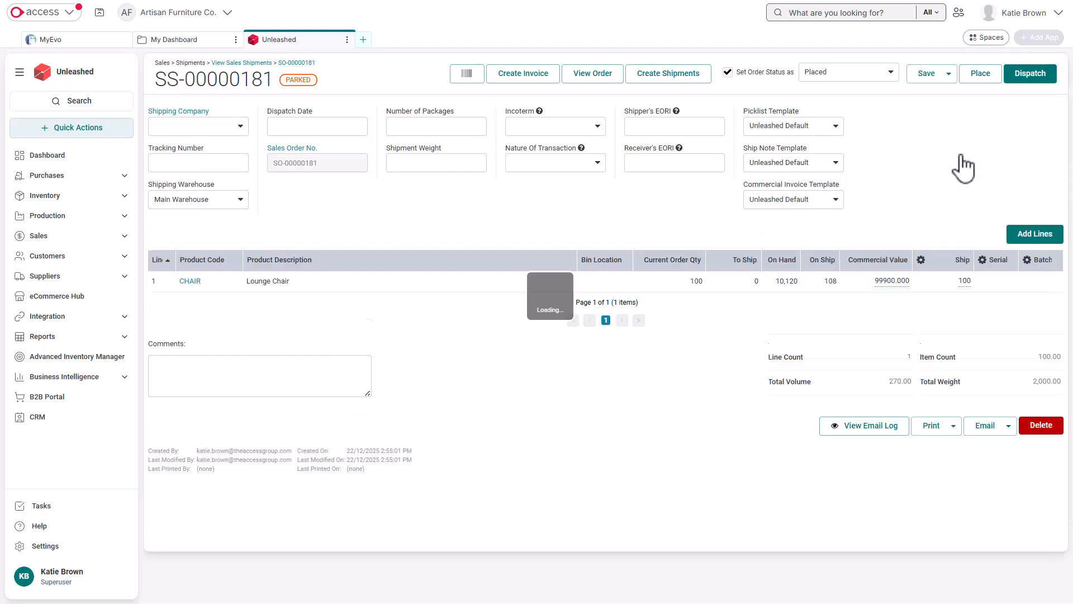
click(699, 287)
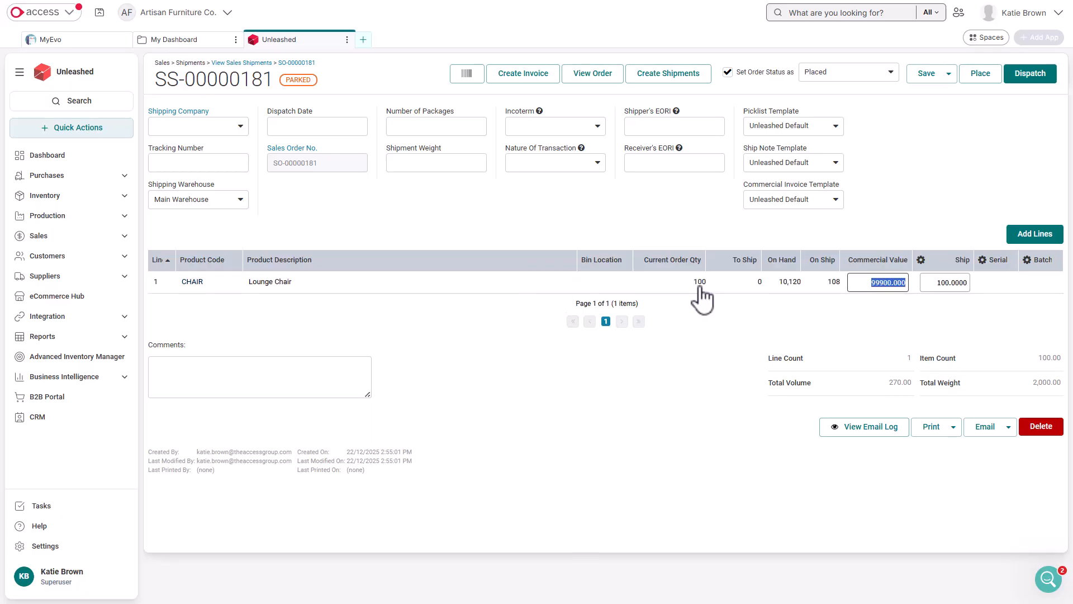
click(959, 284)
text(50)
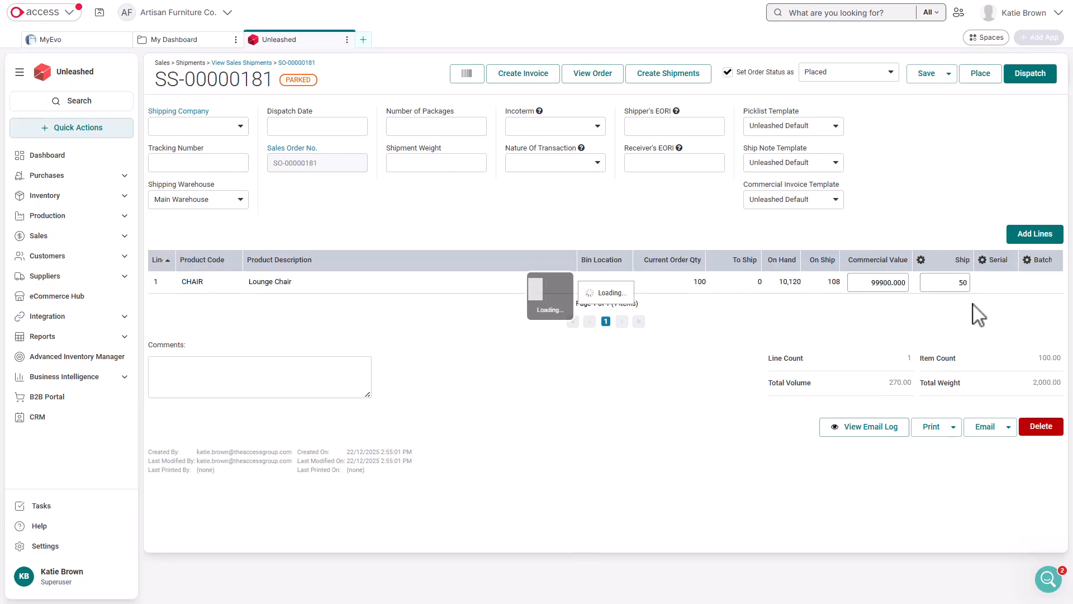
click(1030, 74)
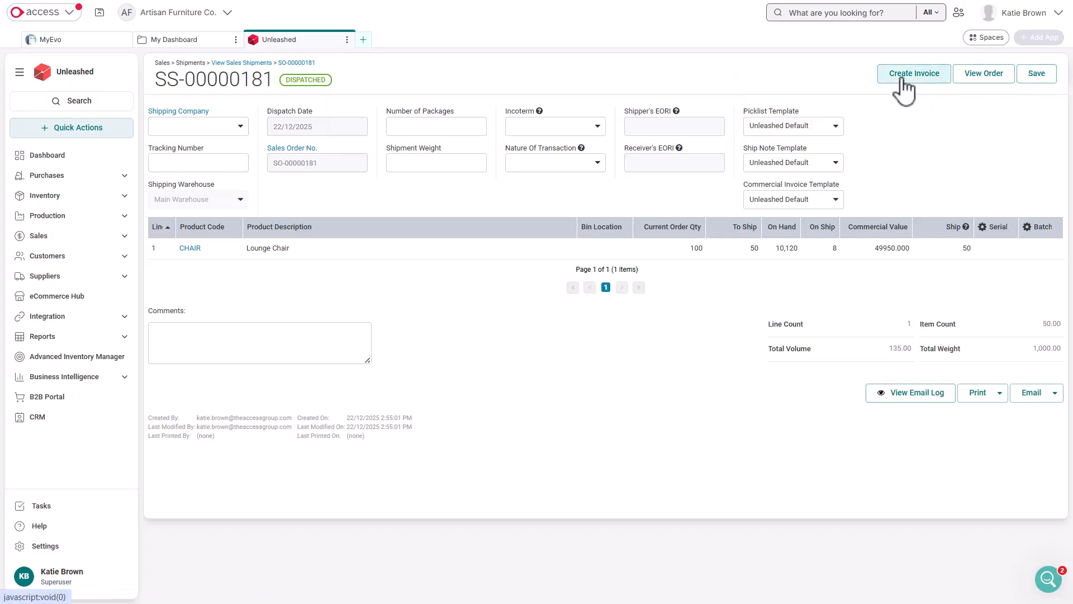
Step: Return to the sales order and create a partial invoice covering 50 of the 100 ordered Lounge Chairs
click(311, 69)
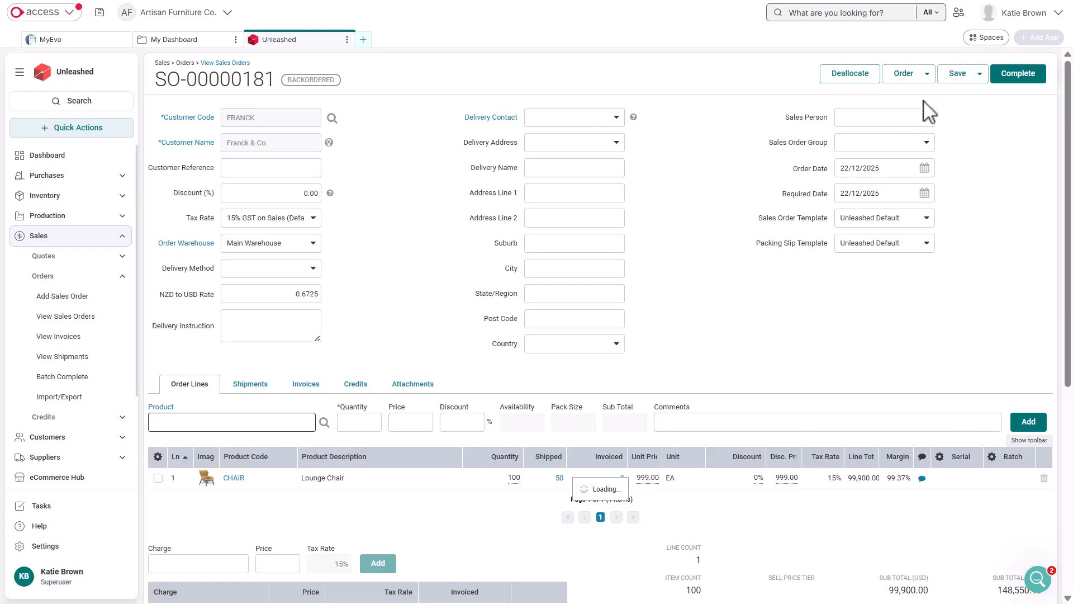
click(927, 74)
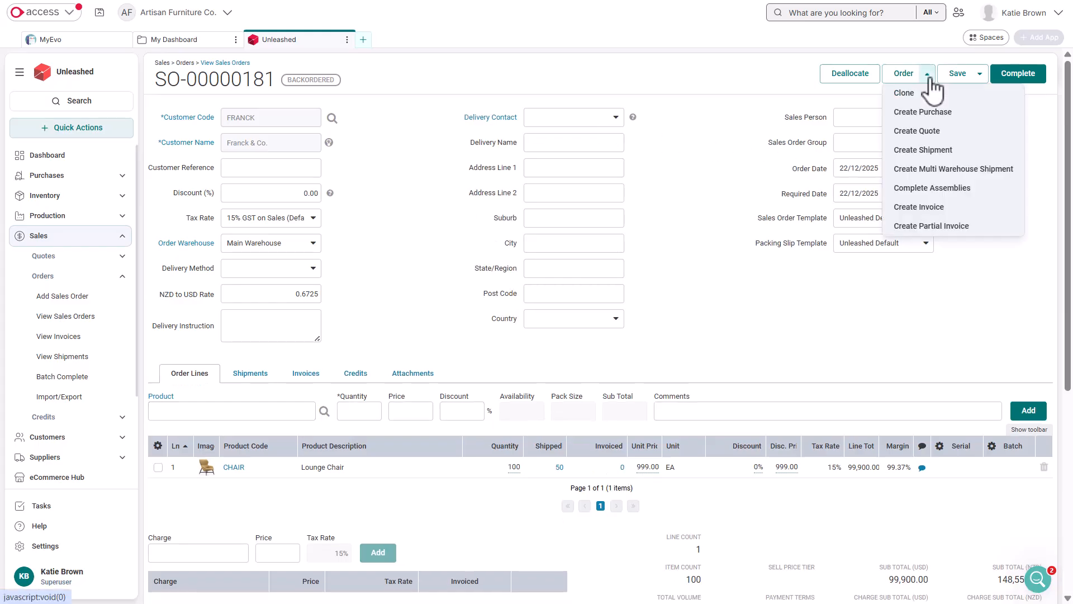
click(954, 227)
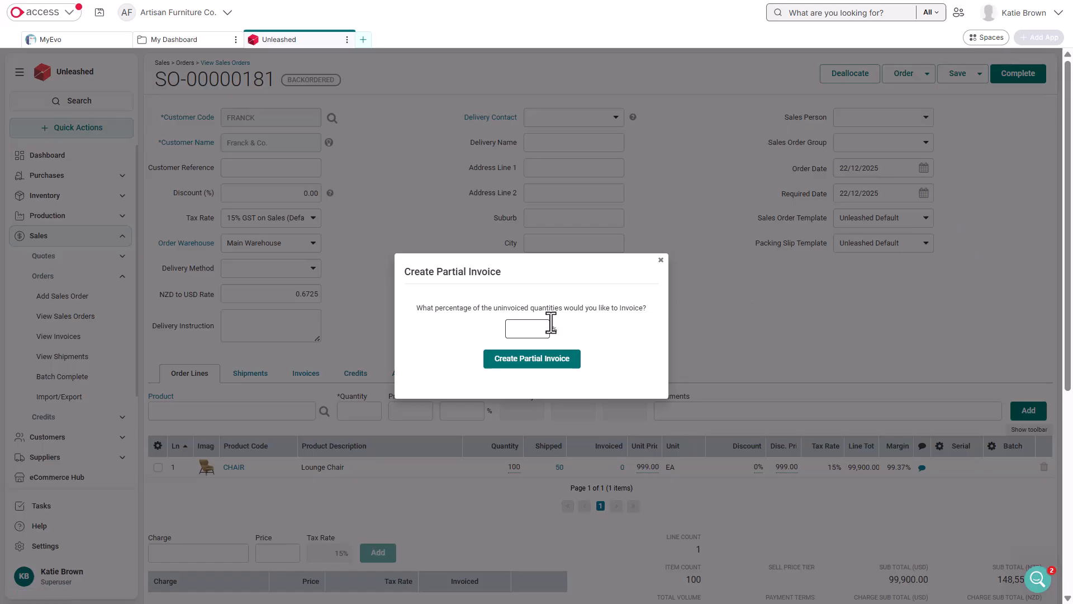
click(547, 363)
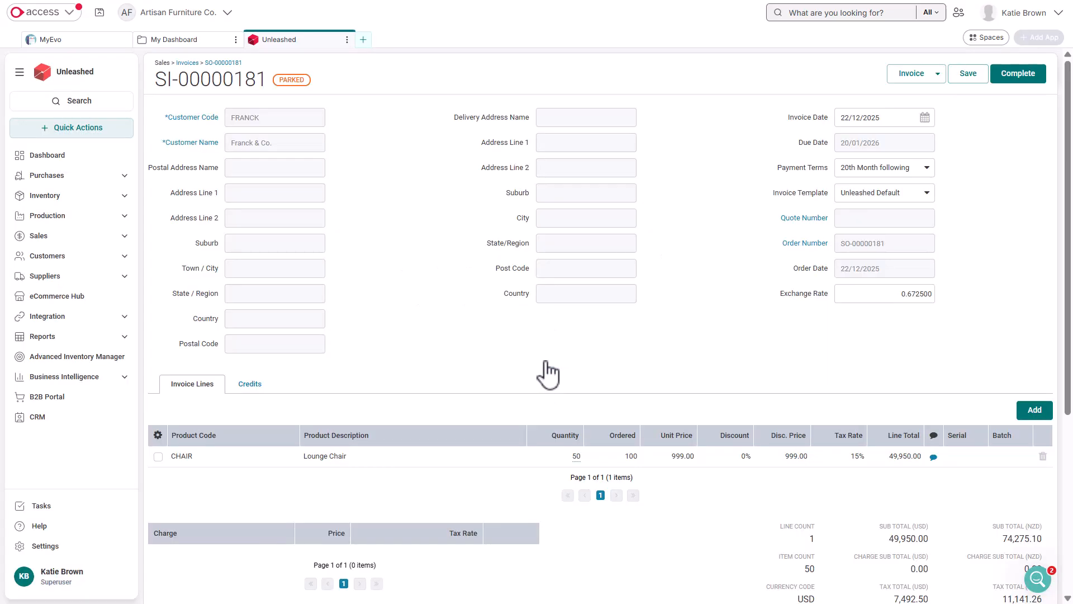
Step: Set the invoice's payment terms to Same Day, keep the Unleashed Default template, and complete the invoice
click(914, 169)
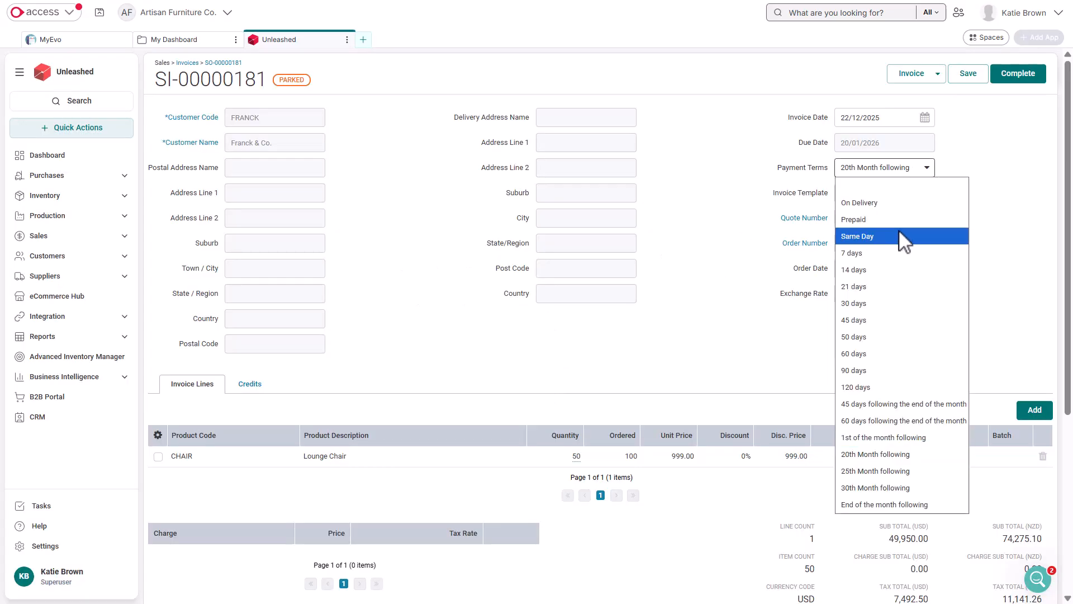
click(902, 236)
click(918, 197)
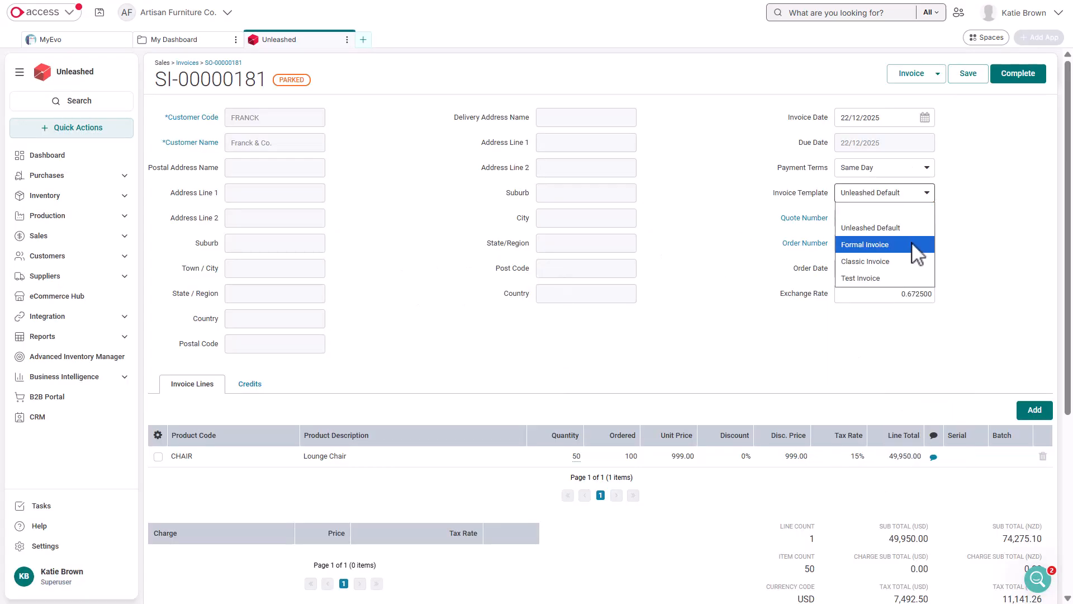
click(915, 240)
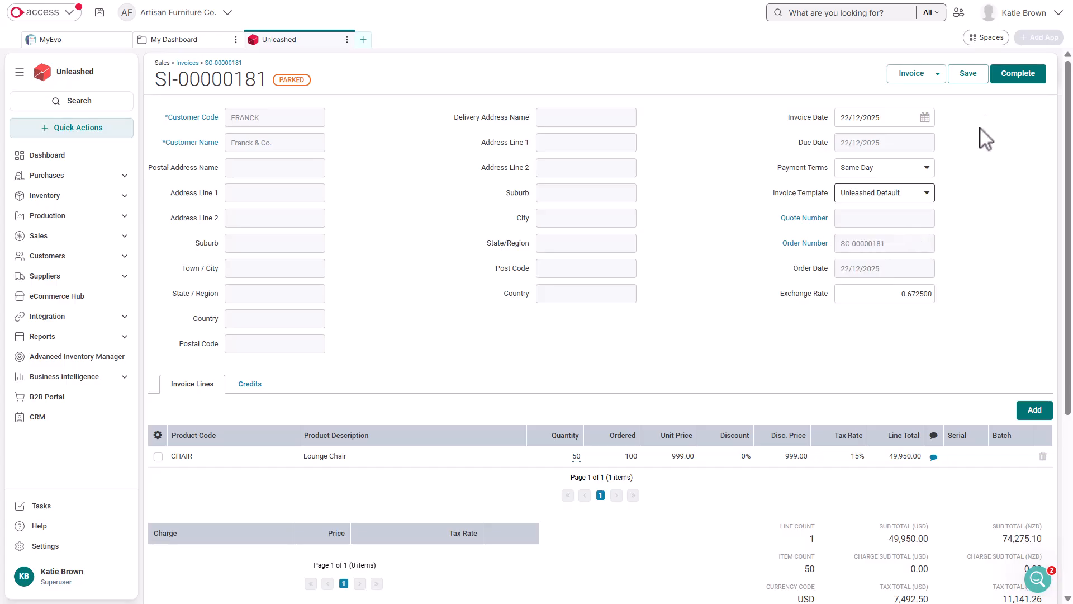
click(1004, 92)
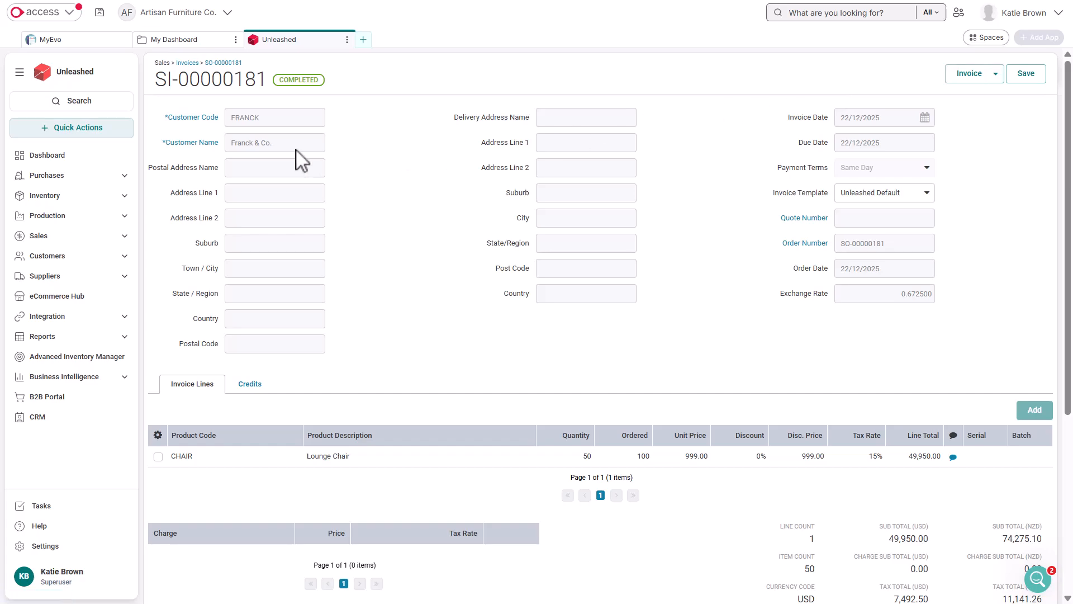
click(118, 133)
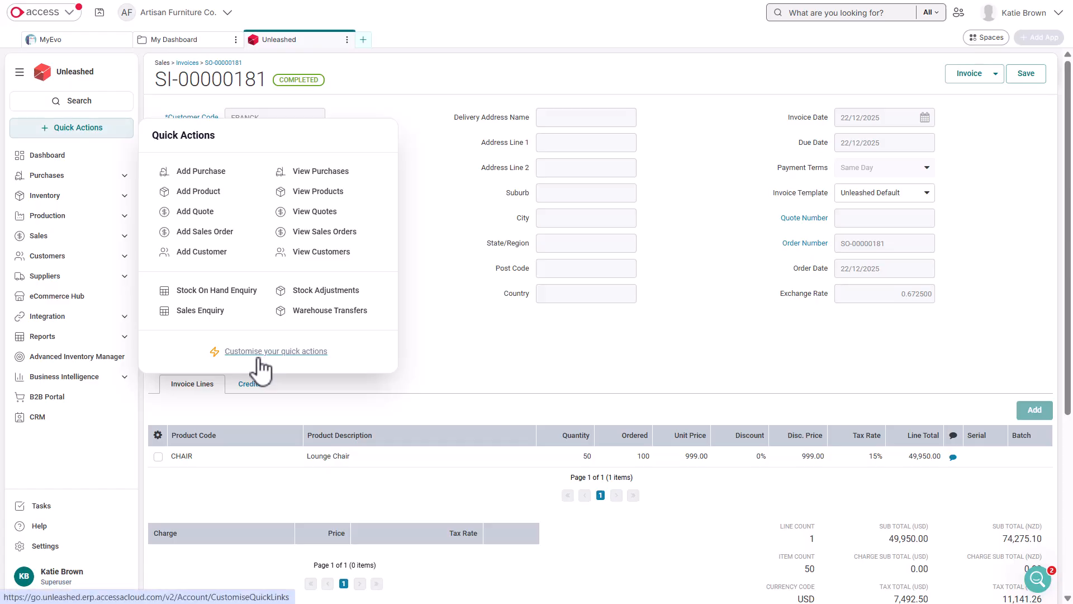
click(90, 135)
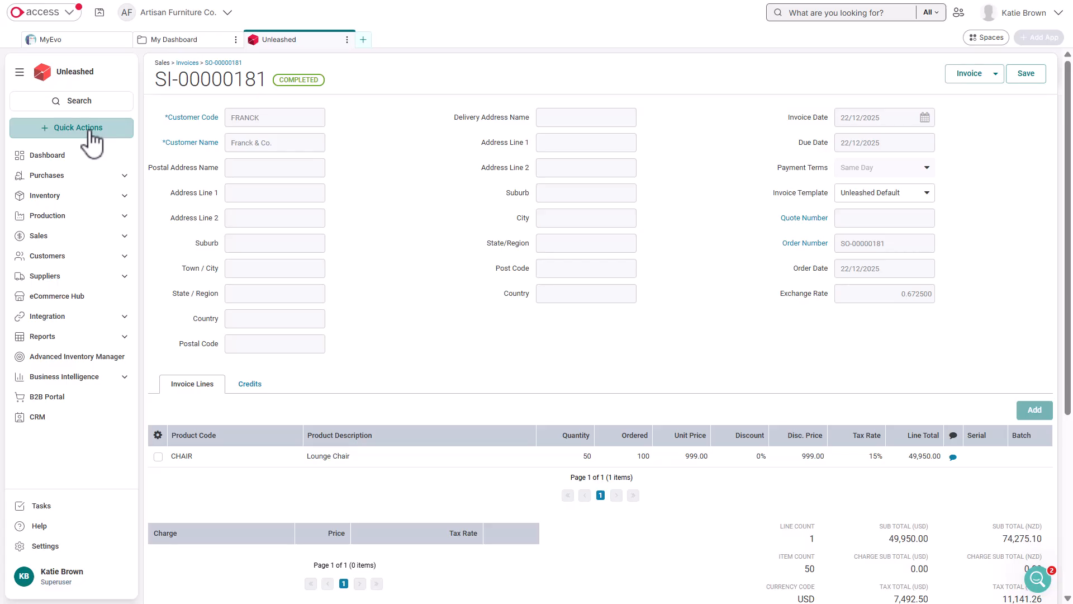
Step: Create a purchase order for supplier Berry Boutique (BERRY), with Main Warehouse as the warehouse
click(111, 177)
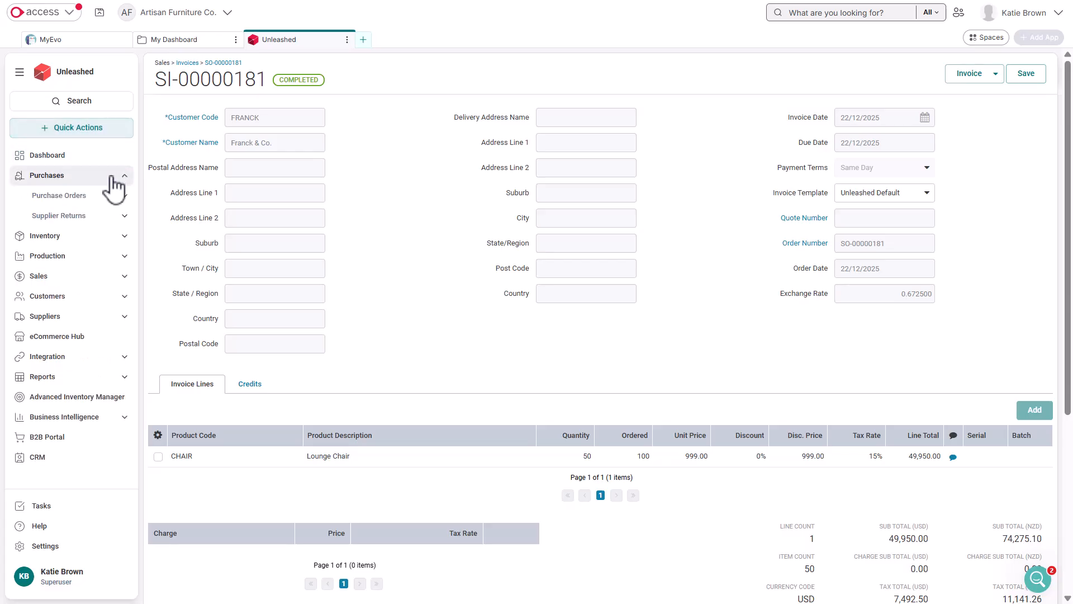
click(112, 197)
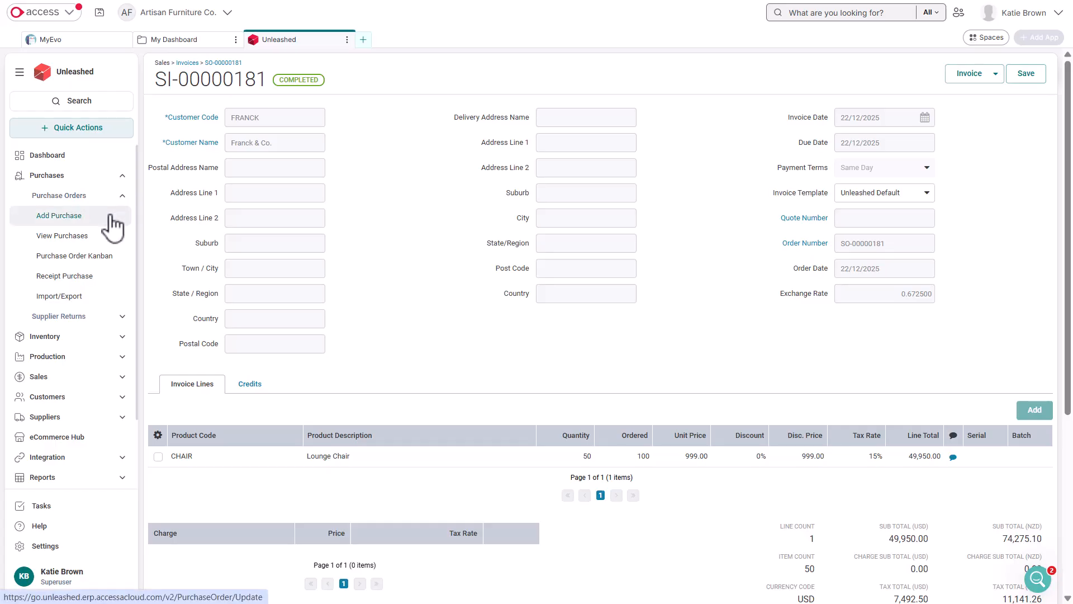
click(113, 224)
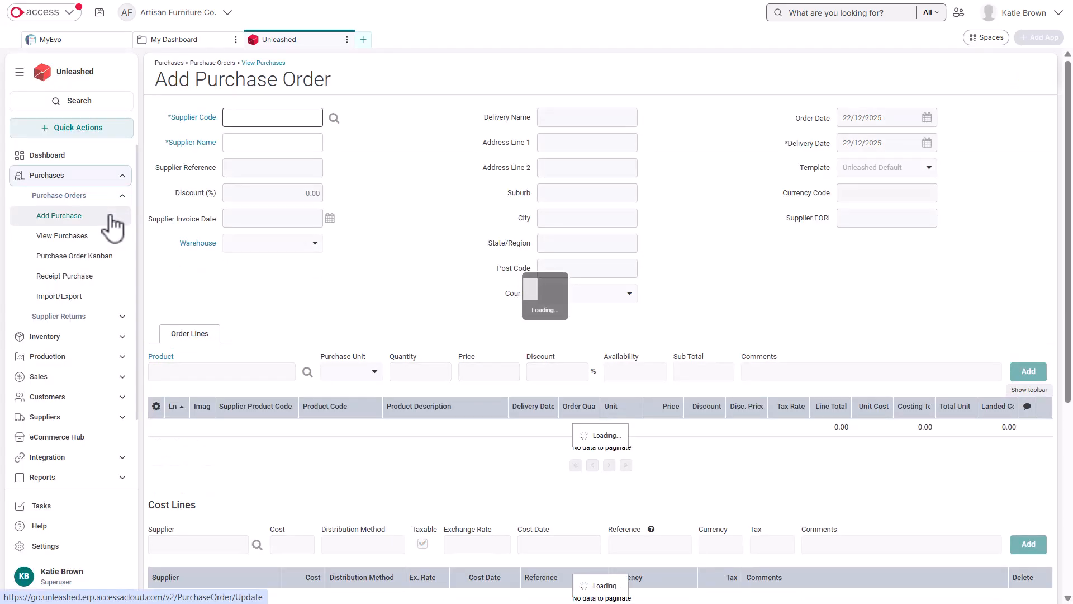
click(246, 133)
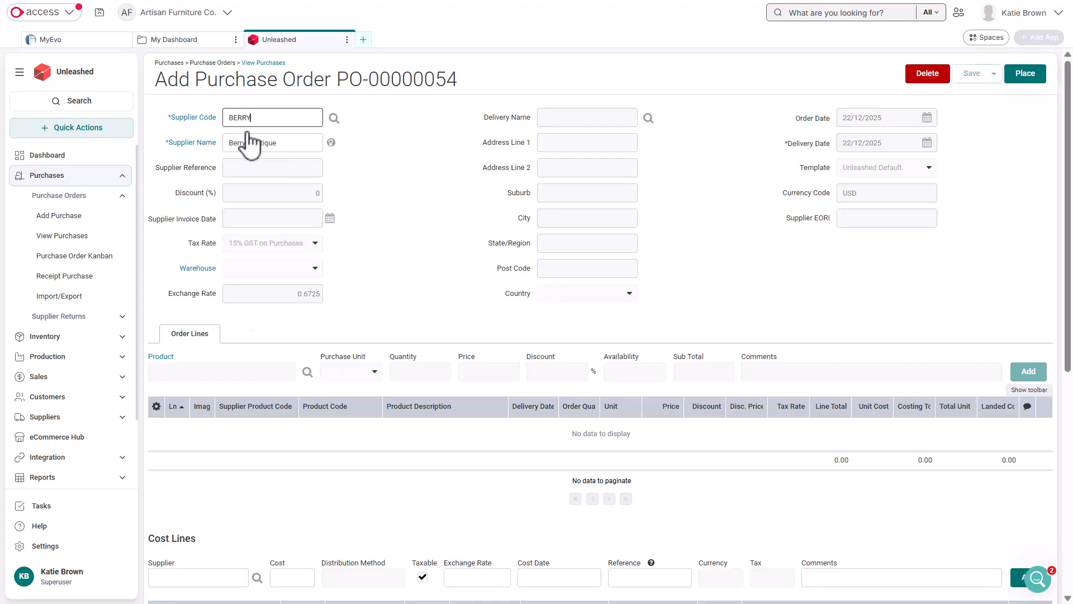
click(309, 268)
click(309, 269)
Step: Add 100 units of the Lounge Chair (CHAIR) to the purchase order and place the order
click(189, 371)
text(ch)
click(208, 445)
click(413, 373)
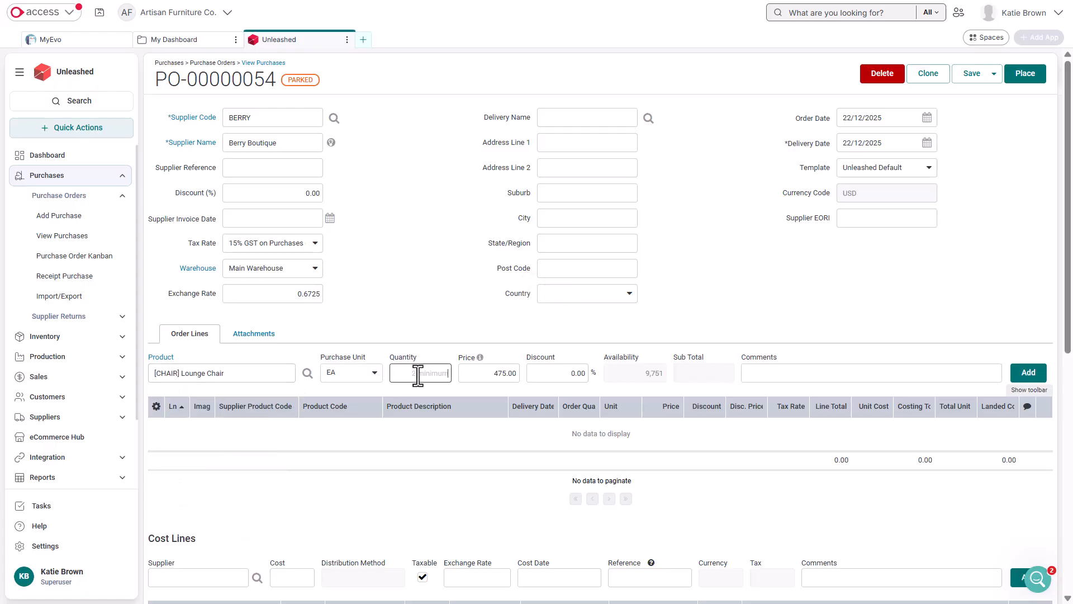
text(100)
click(1025, 375)
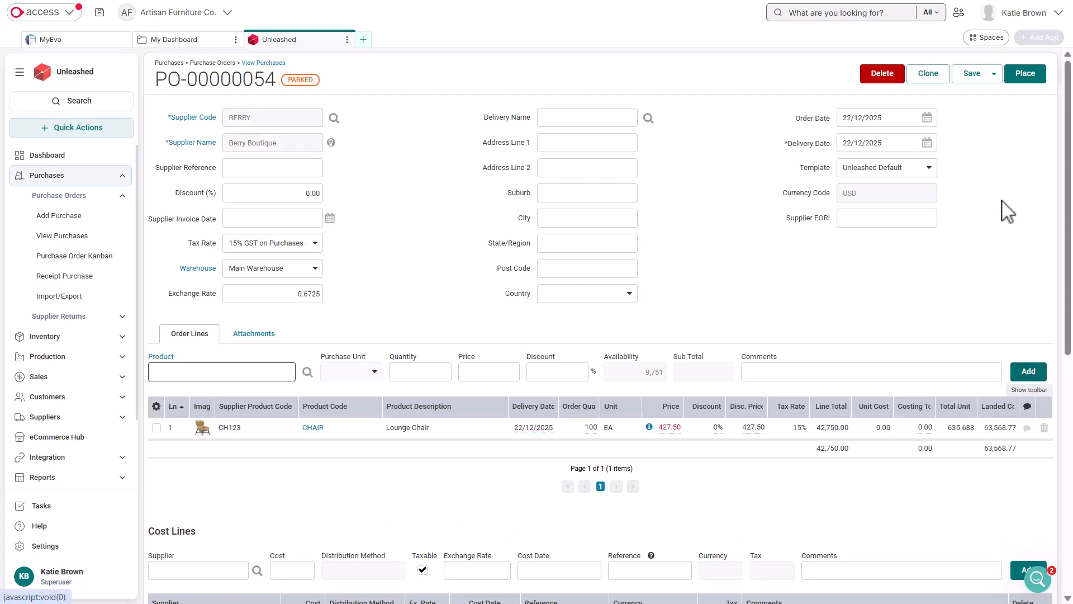
click(1018, 79)
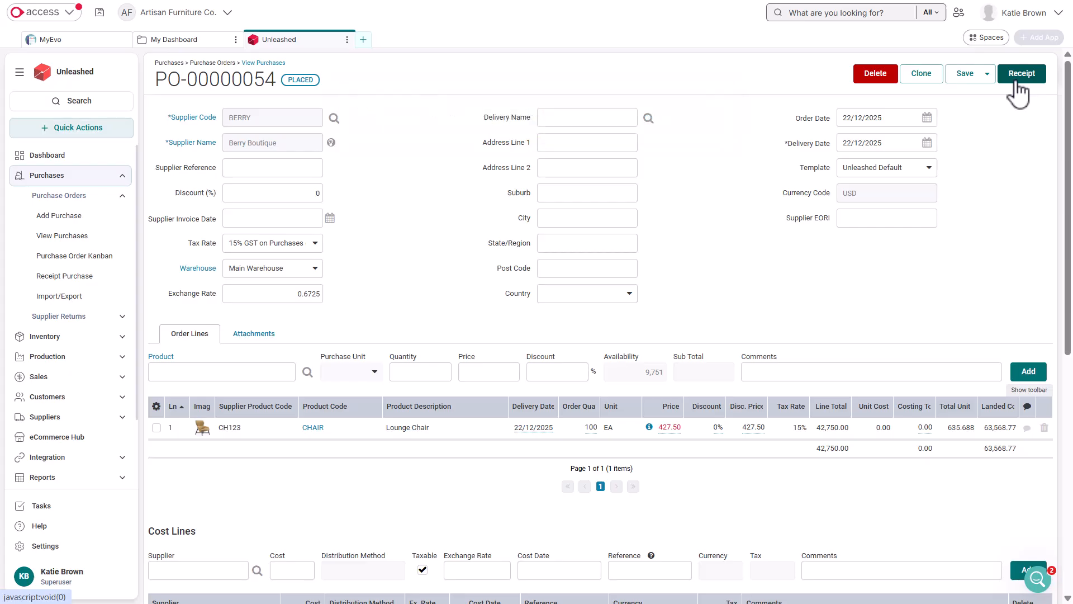
Step: Start receipting the purchase order and set the Lounge Chair receipt quantity to 50
click(1021, 75)
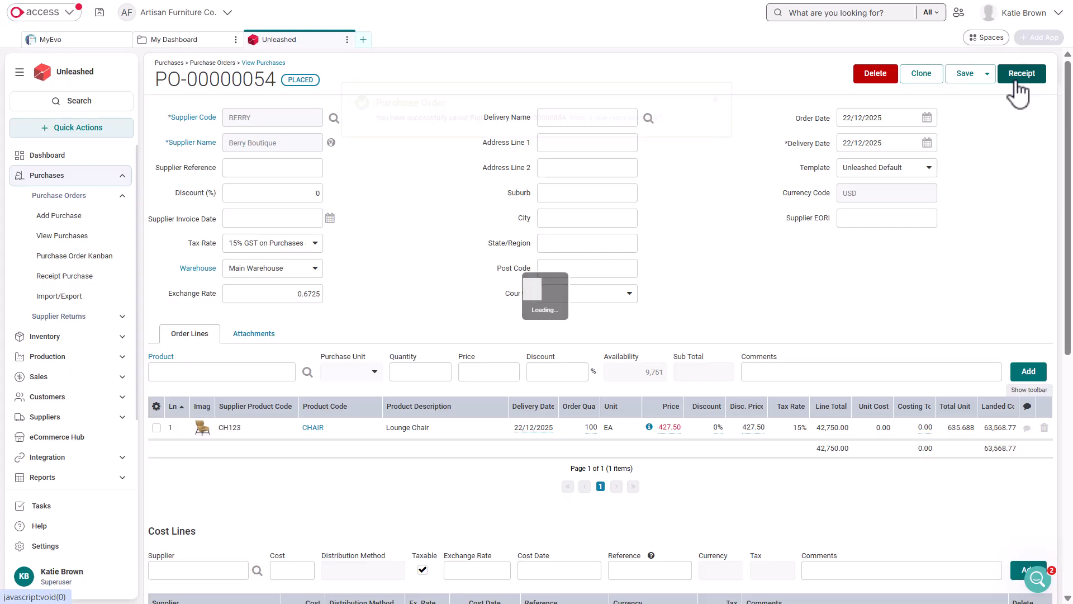
click(1045, 233)
text(0)
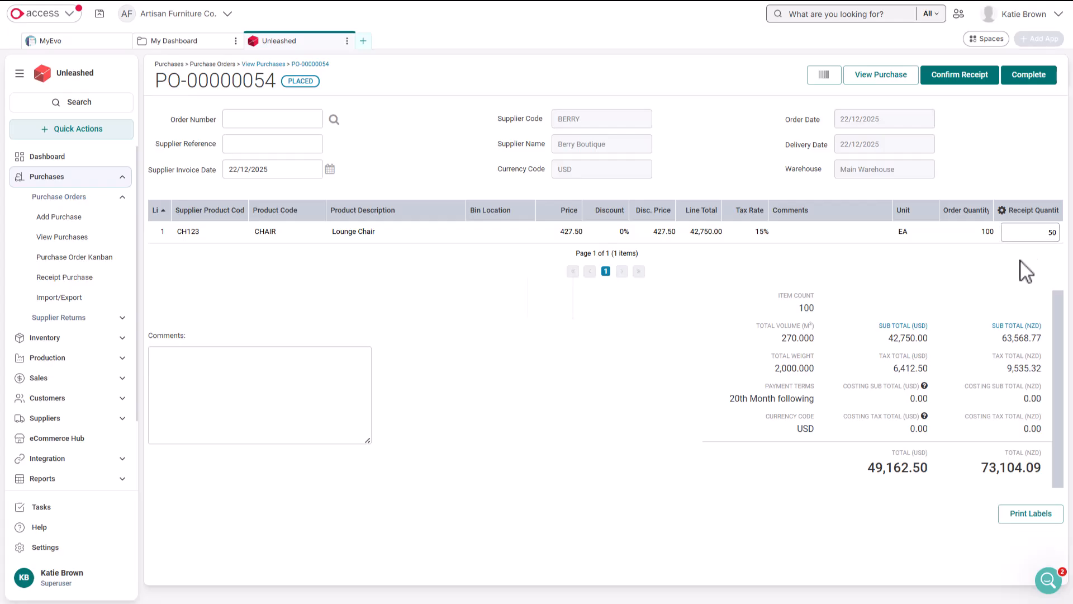
key(Return)
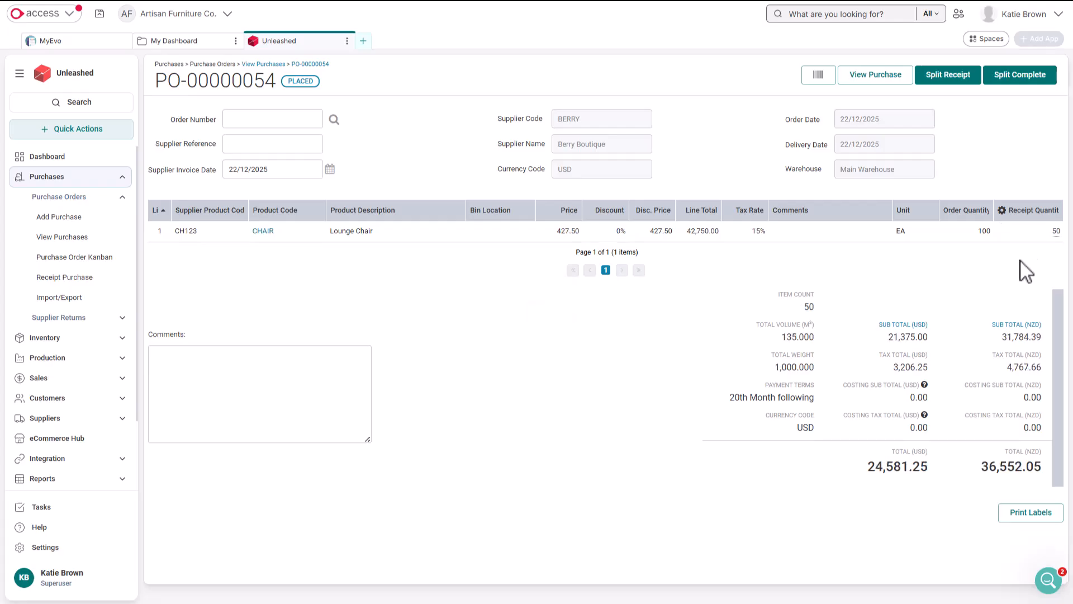
Step: Split-receipt the 50 Lounge Chairs on the purchase order and return to the purchase view
click(956, 81)
click(512, 307)
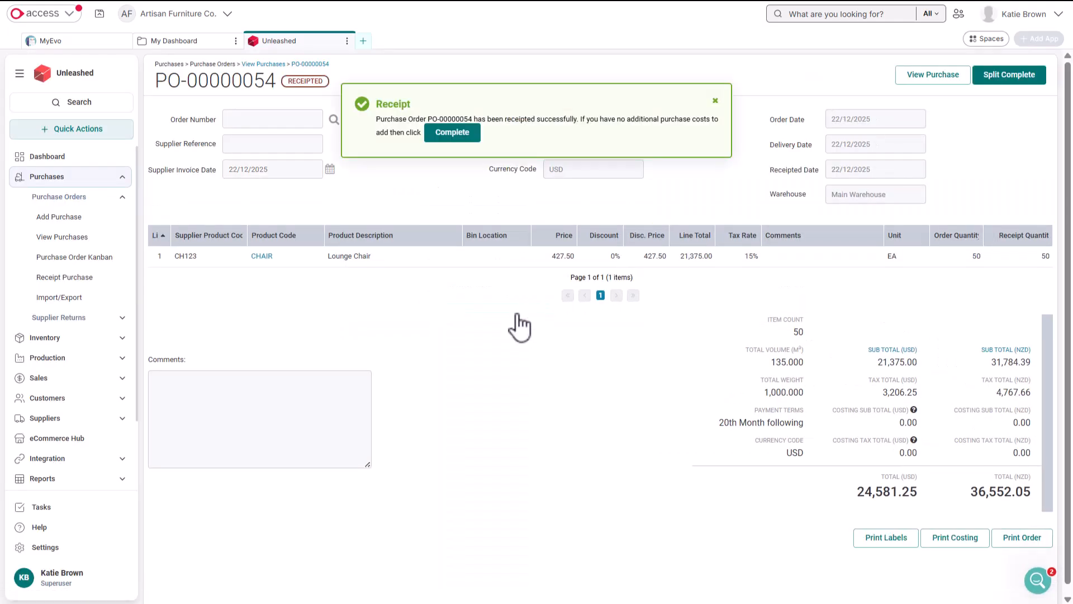
click(949, 77)
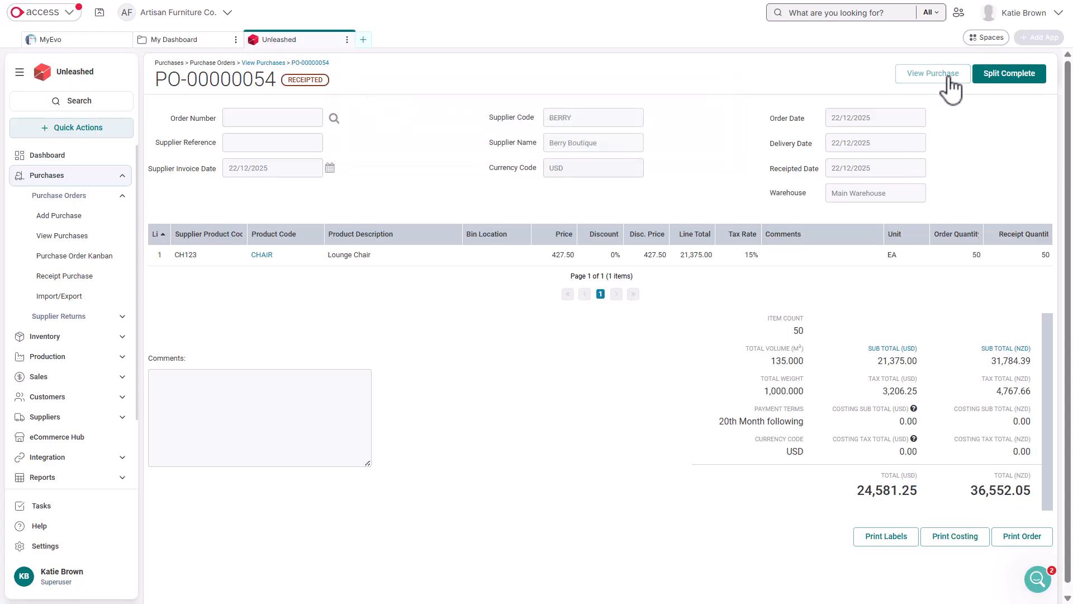
Step: Add a taxable cost line from supplier Berry Boutique with a cost of 100 and the comment "Freight Charge"
scroll(419, 358, down, 4)
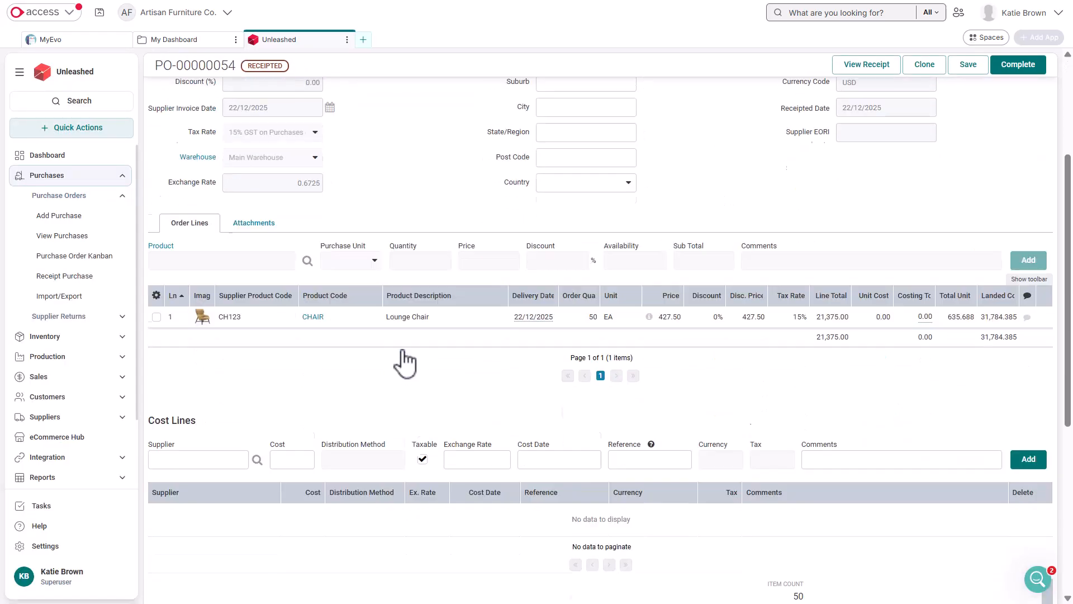
click(235, 440)
text(b)
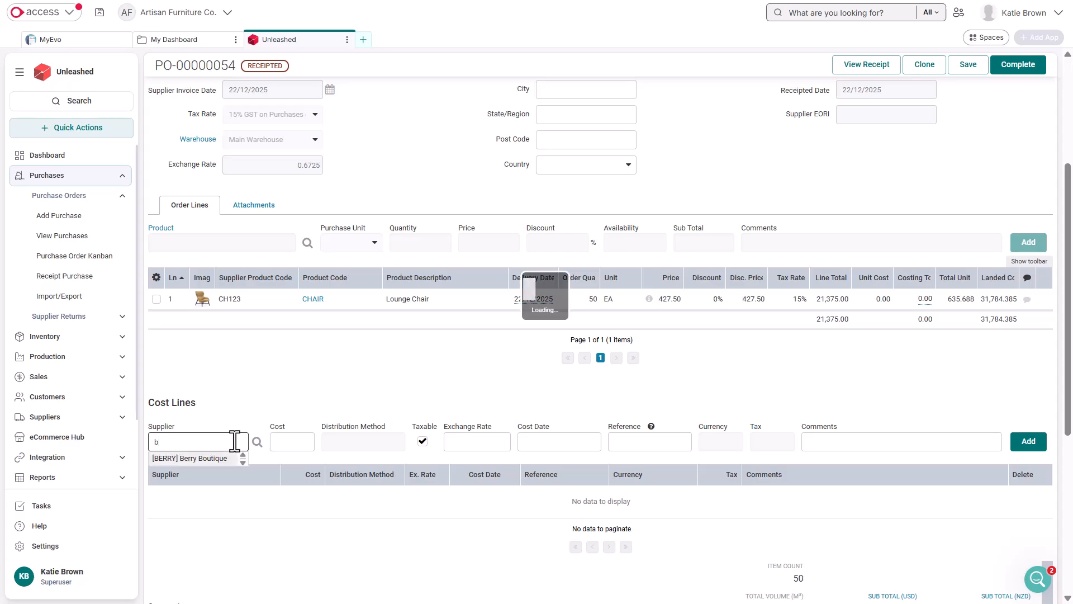
click(222, 458)
click(297, 441)
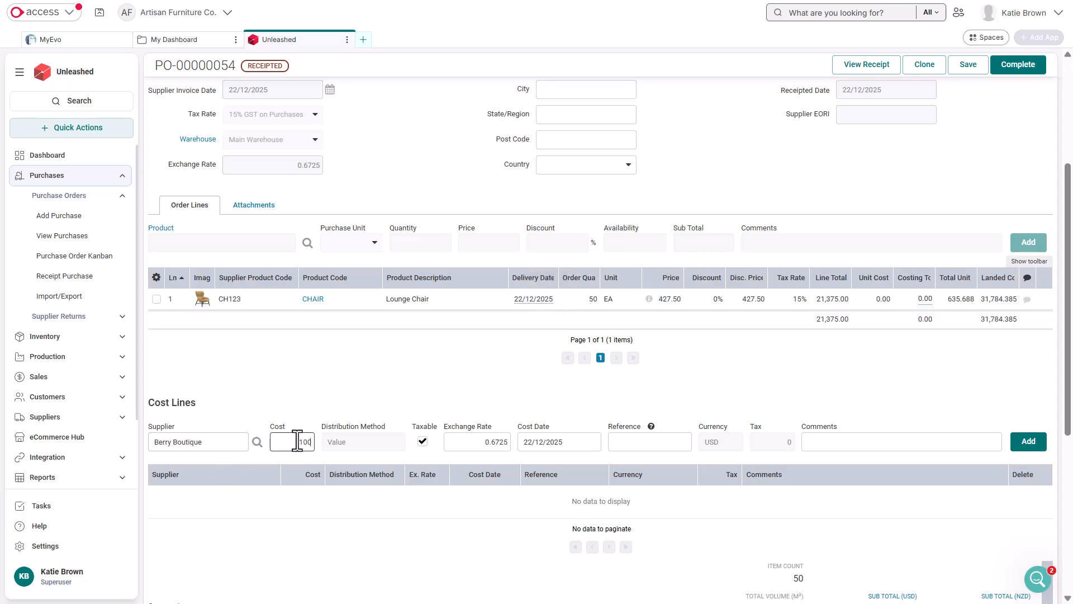
click(822, 441)
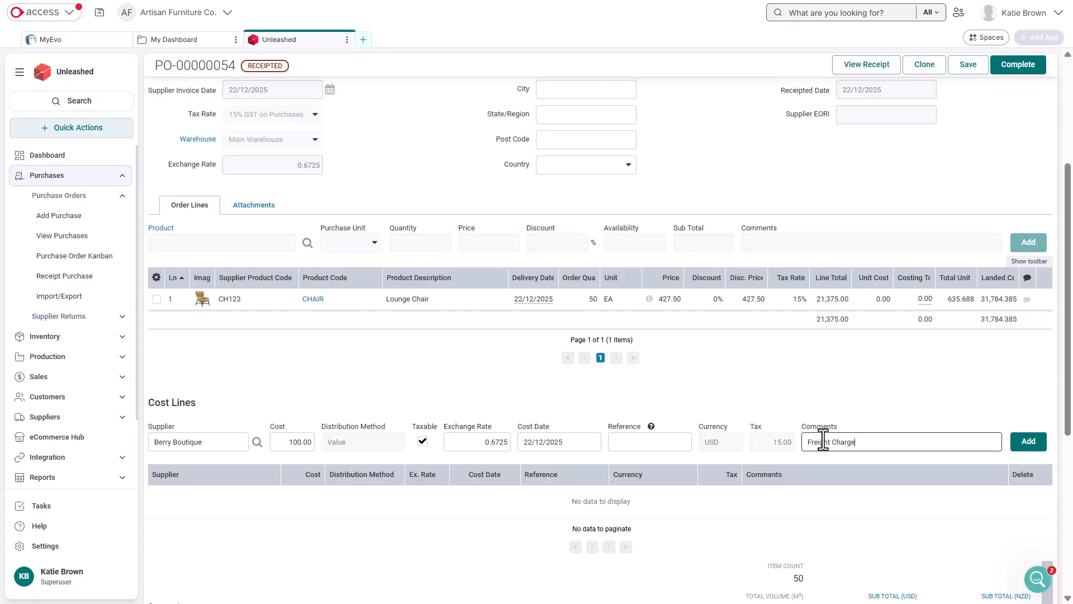
click(1028, 442)
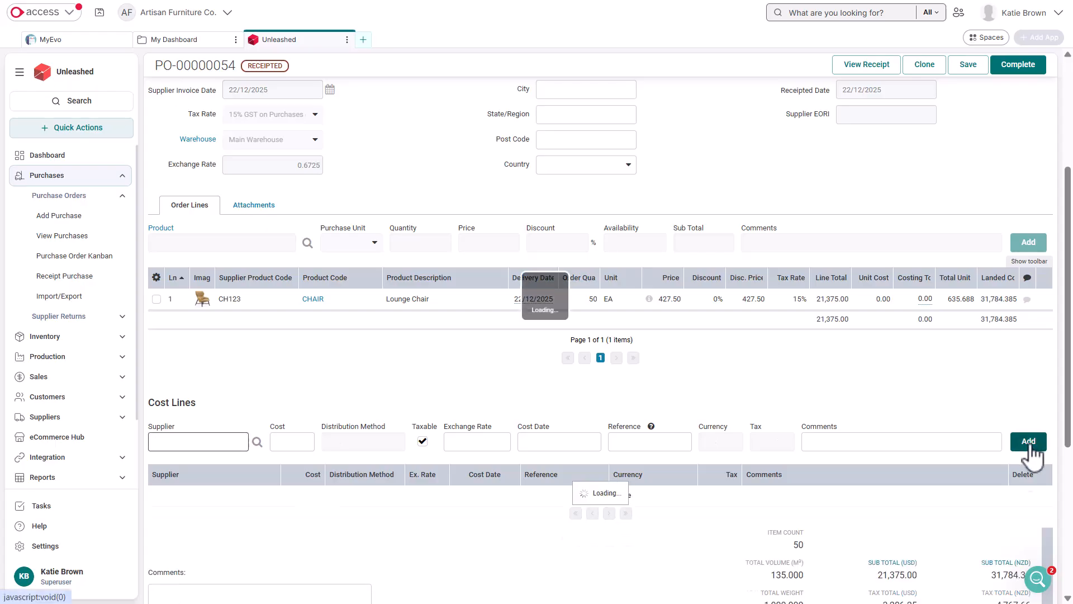
Step: Complete the purchase order and email it to the supplier
click(509, 156)
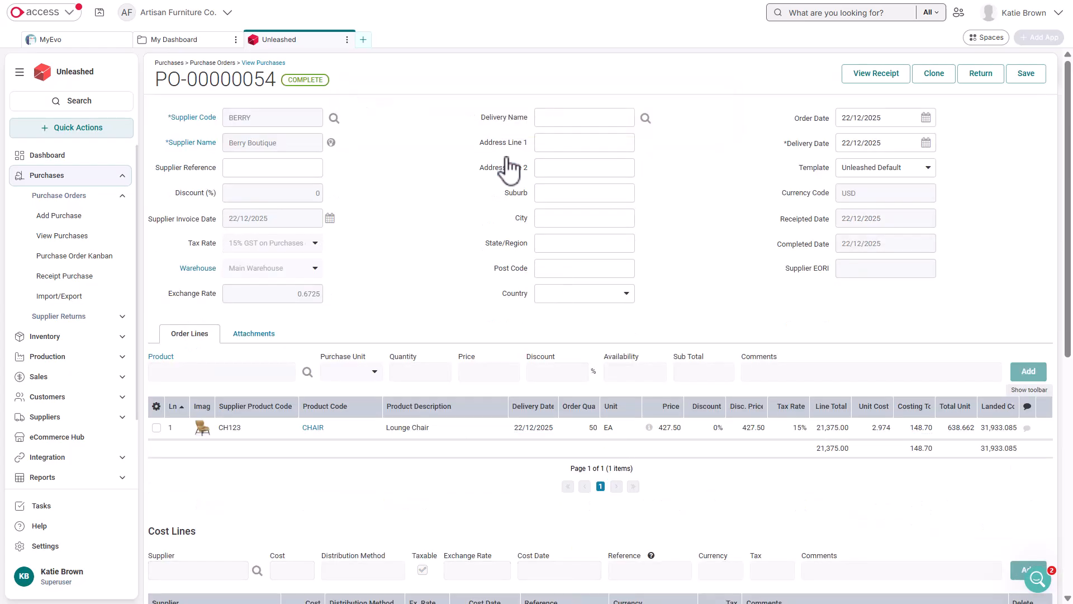
scroll(829, 317, down, 8)
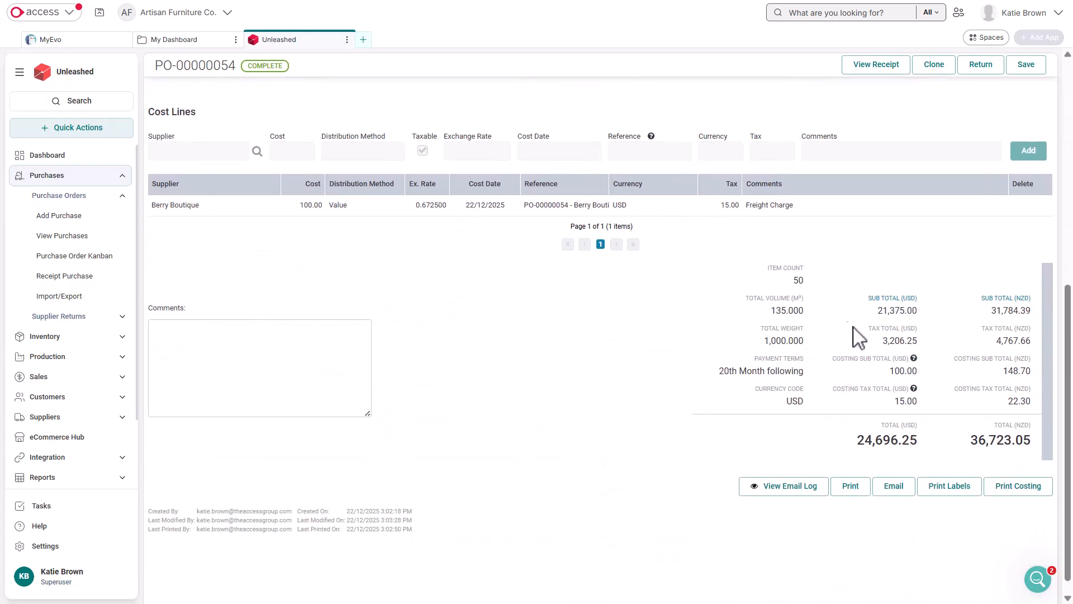
click(894, 486)
click(982, 581)
Step: View the email templates in the company settings
click(101, 546)
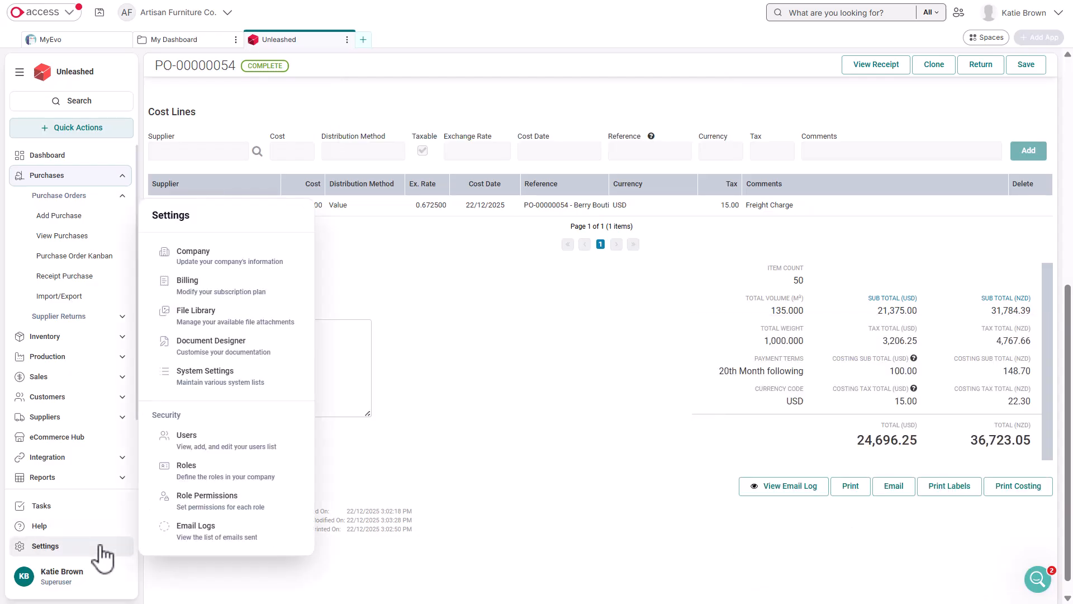
click(267, 277)
click(628, 118)
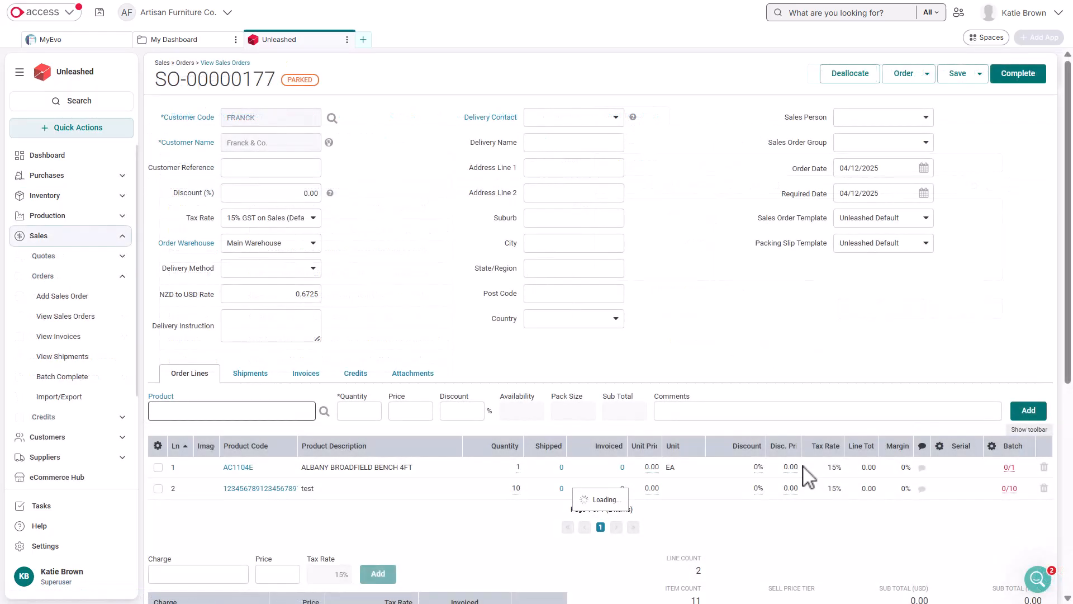
Step: View the packing slip email form for the parked sales order and close it without sending
scroll(808, 476, down, 6)
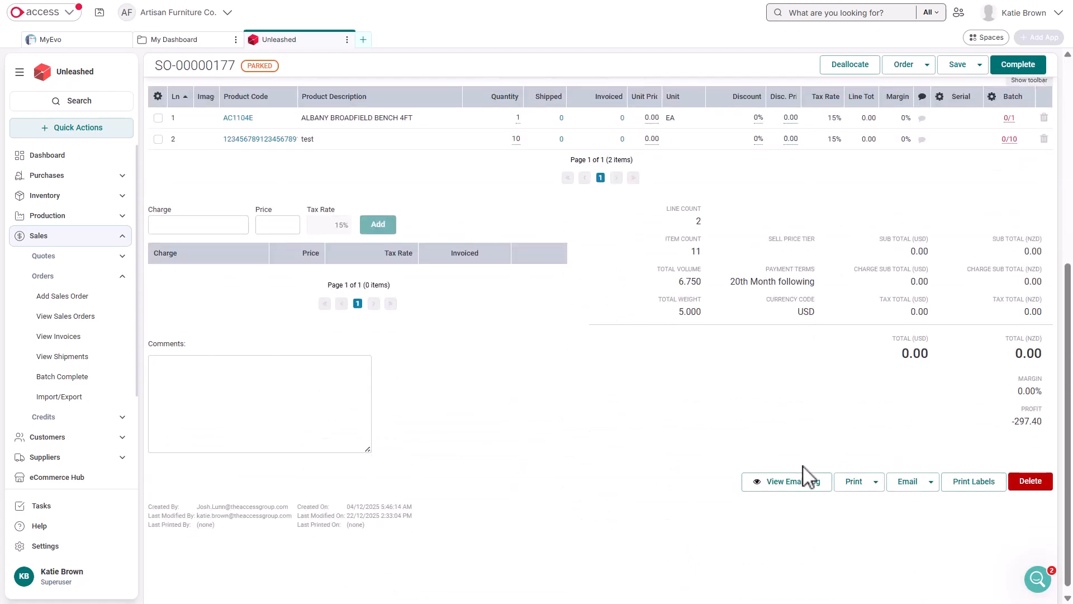
click(932, 482)
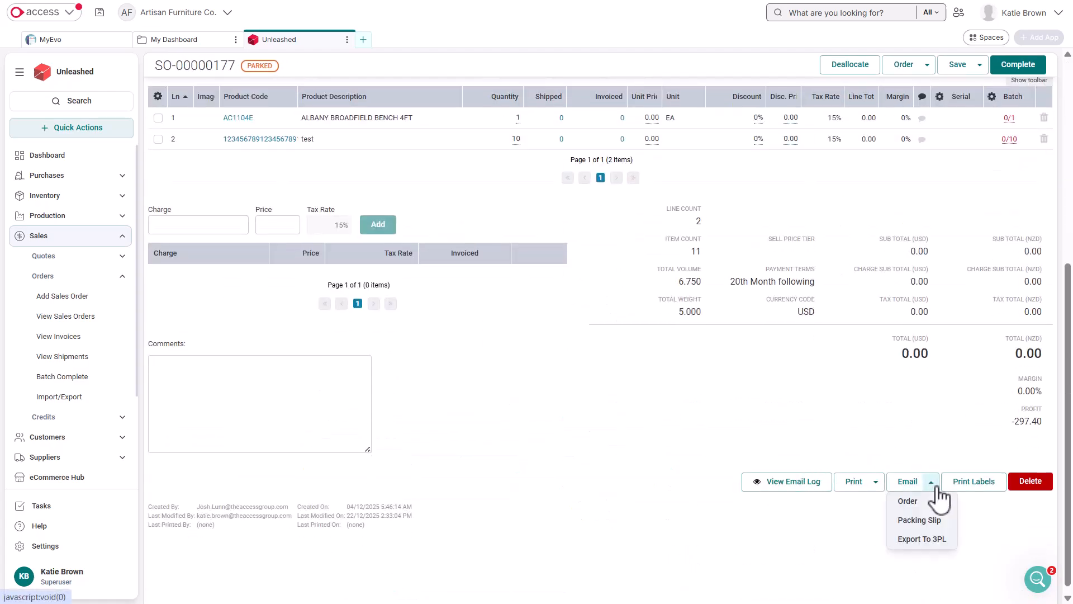
click(944, 522)
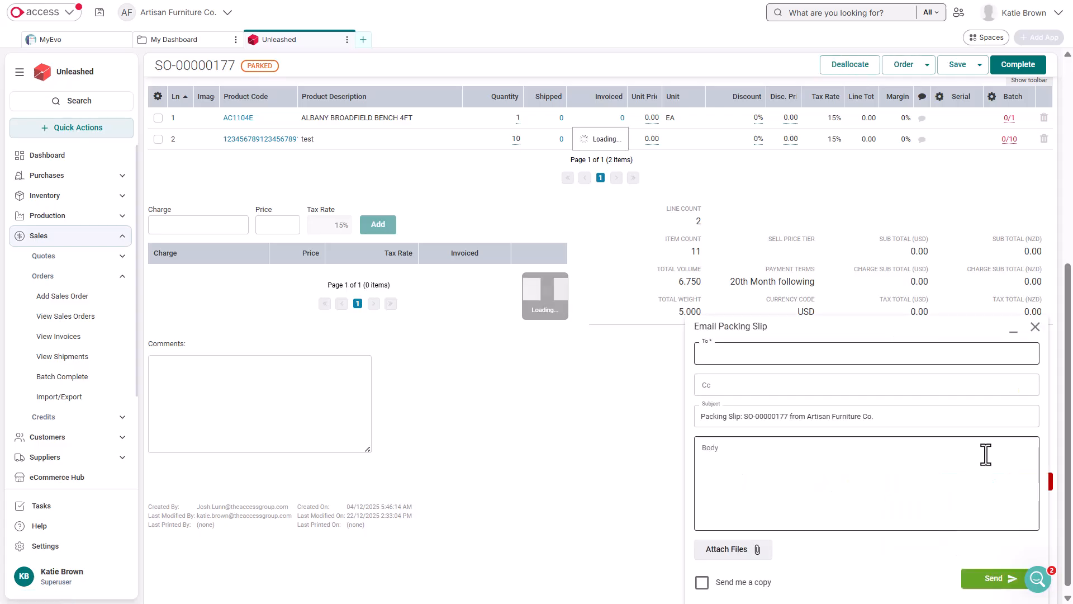
click(1036, 327)
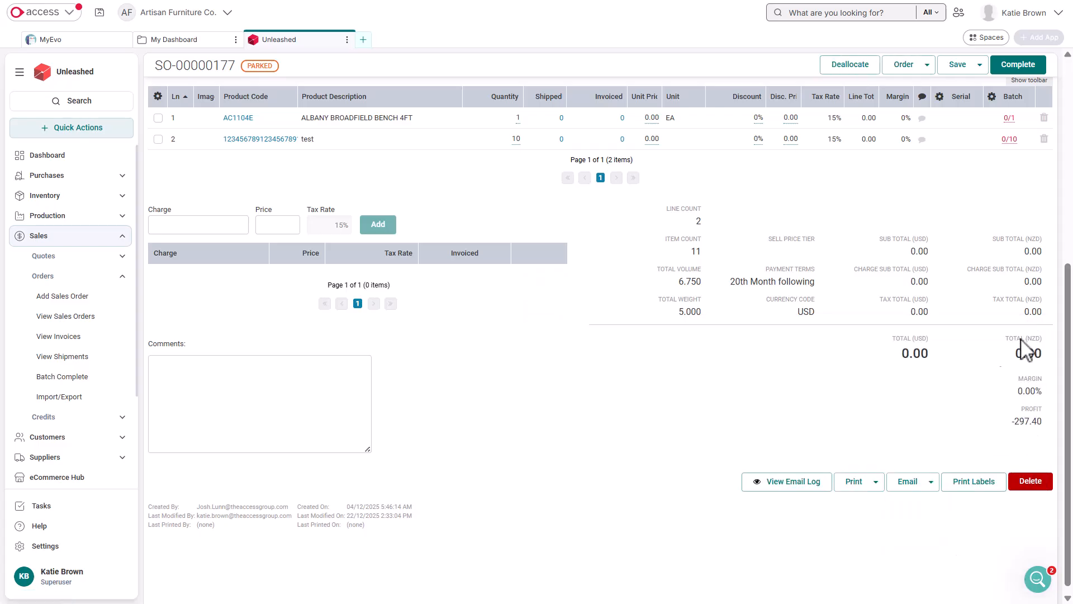
Step: View the Export to 3PL email form for the parked sales order and close it without sending
click(931, 483)
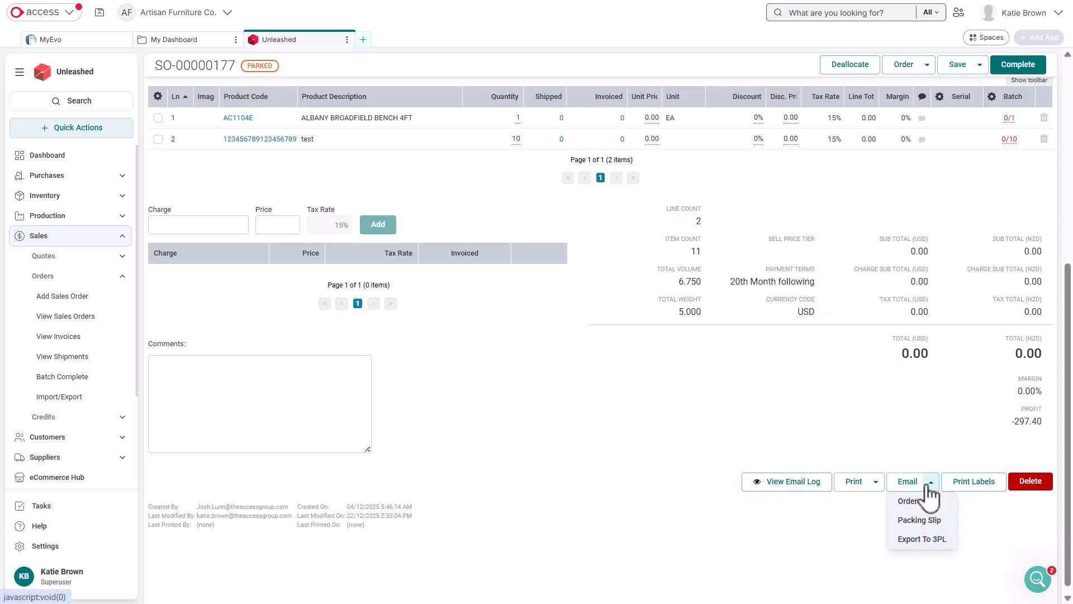
click(945, 540)
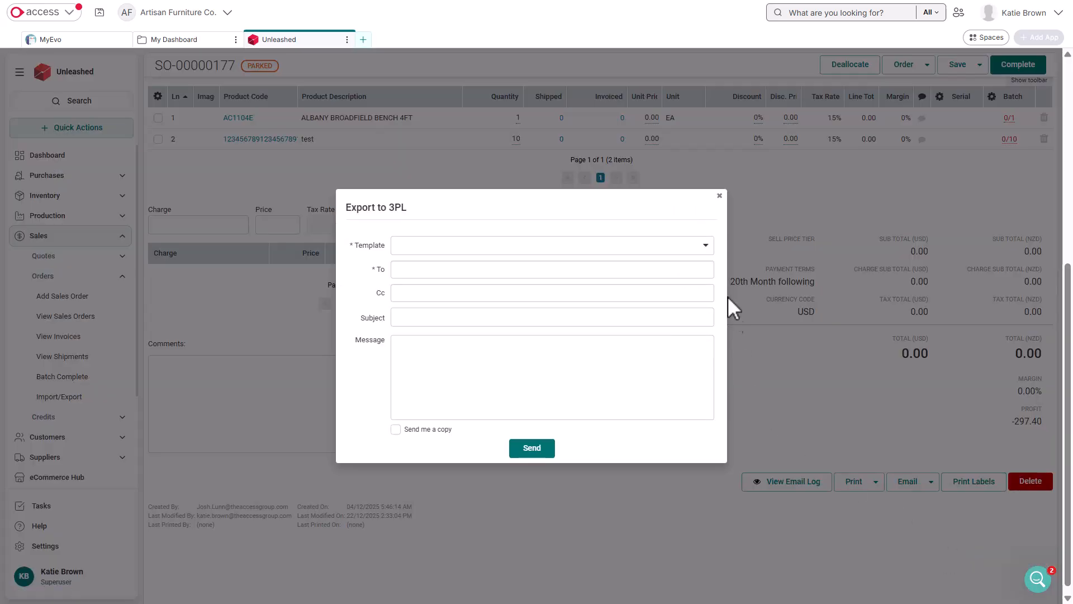
click(720, 196)
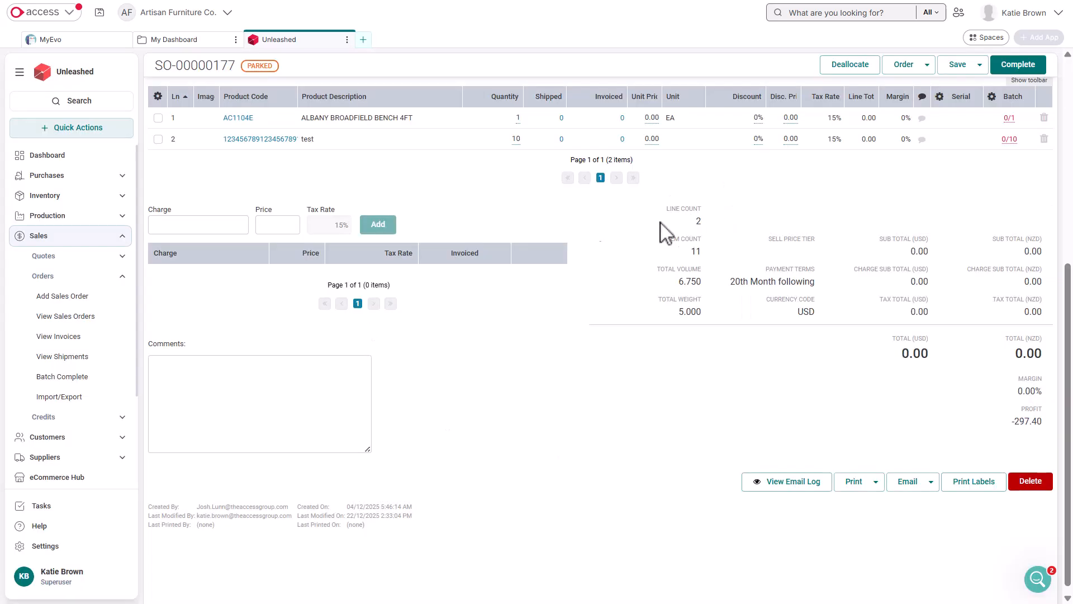
Step: Open the Automated Notifications in the system settings to examine which transactions send emails
click(102, 554)
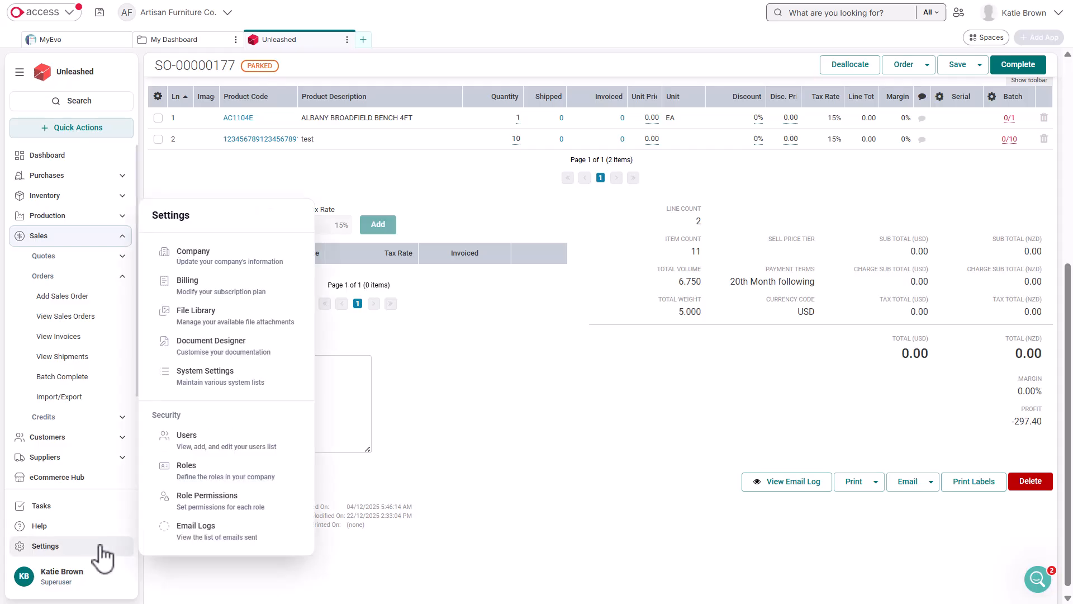
click(235, 392)
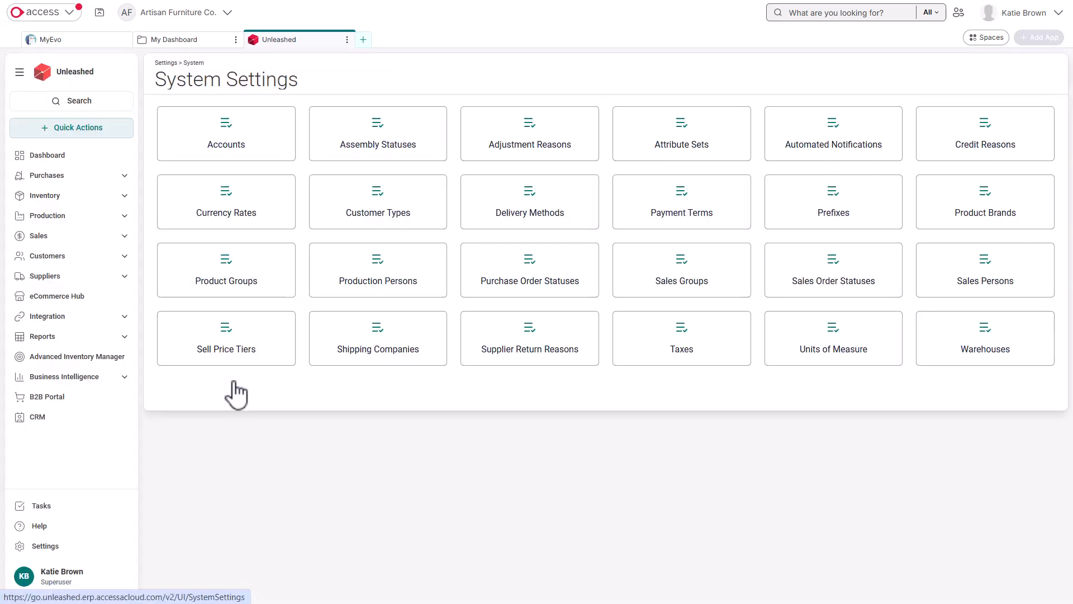
click(792, 165)
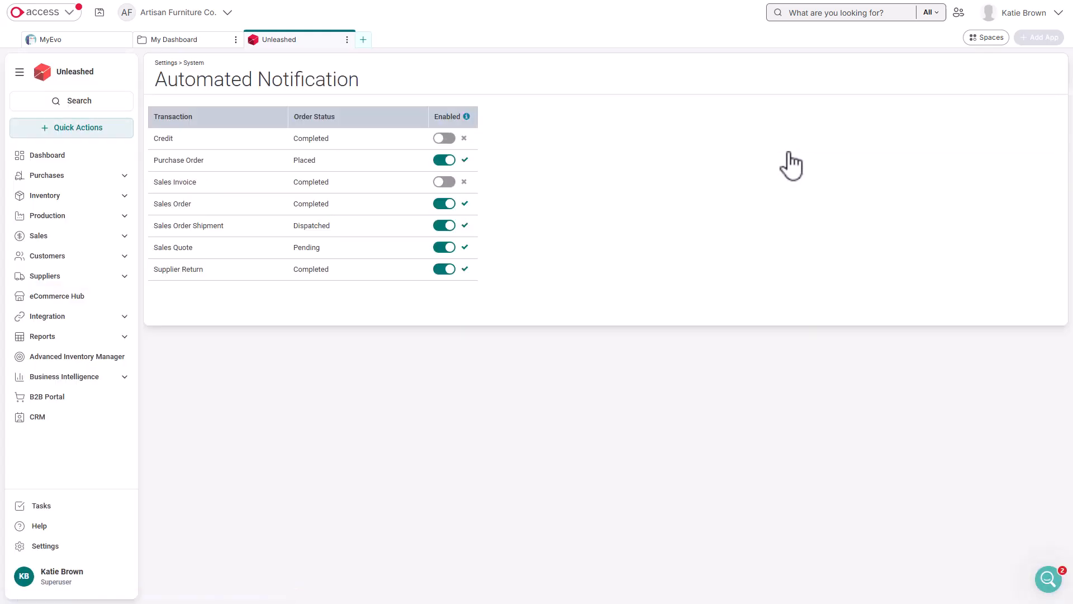